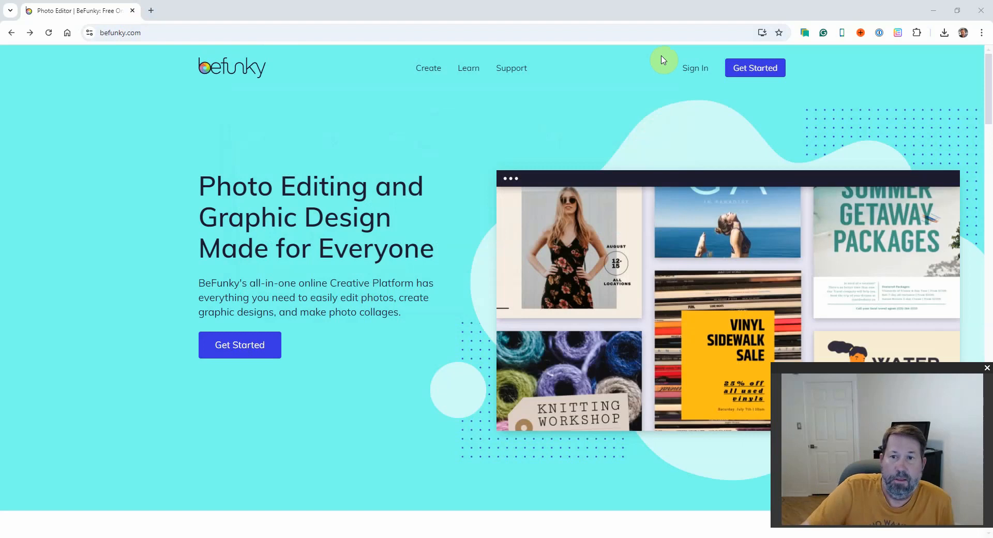
- Start editing a photo from the BeFunky home page
click(746, 67)
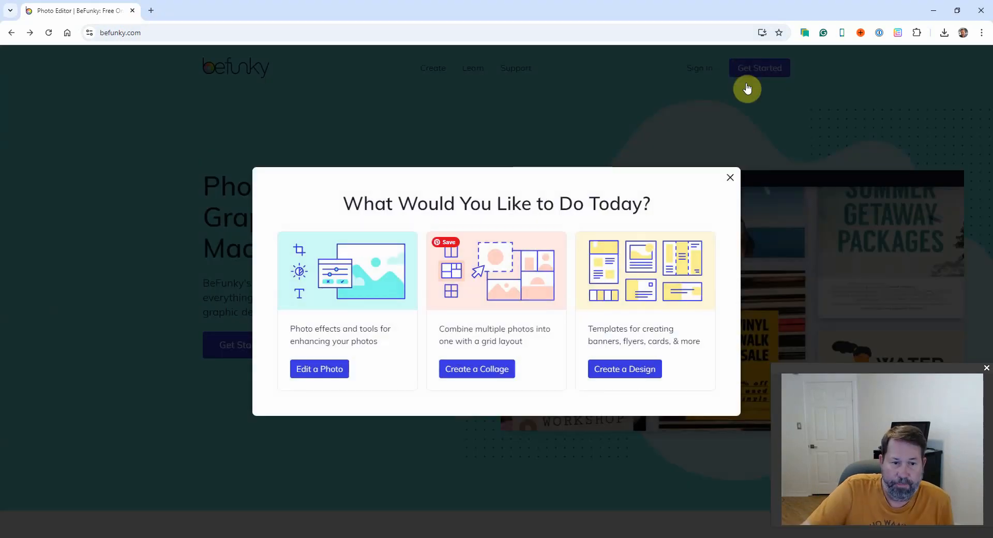
click(342, 369)
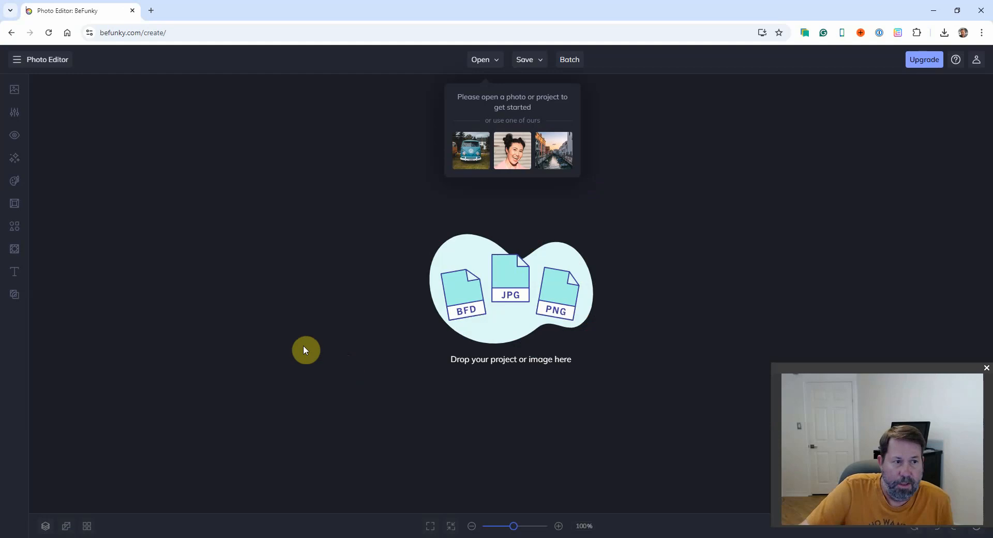
click(17, 60)
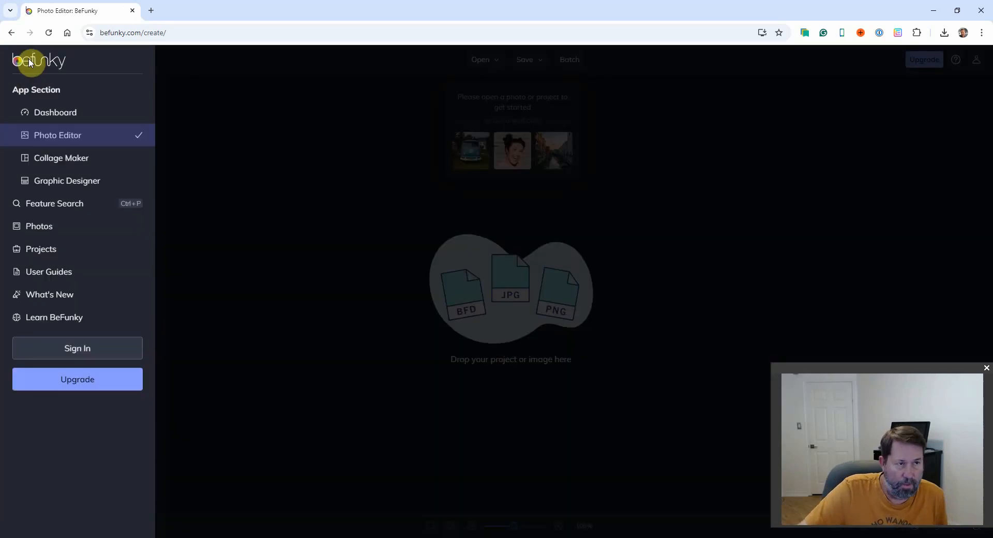
click(269, 193)
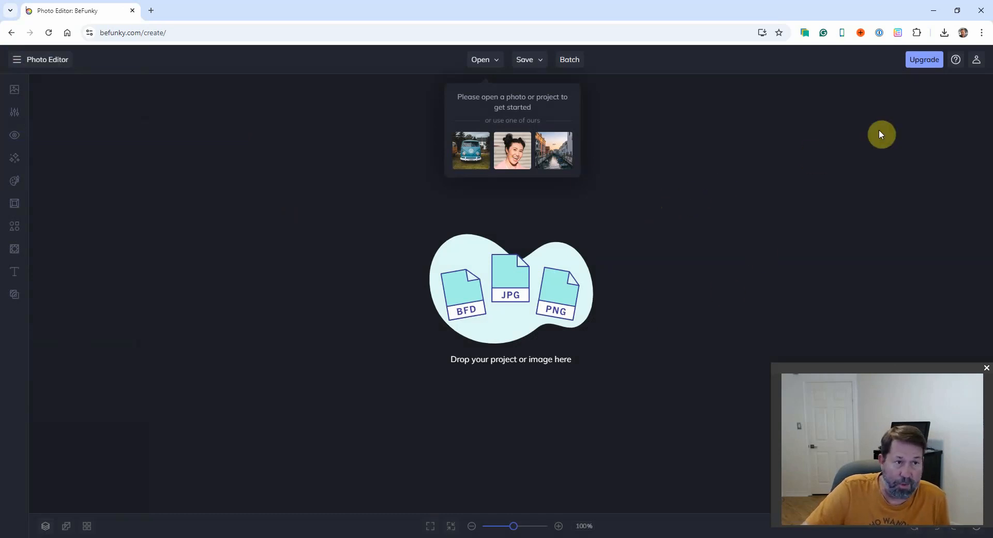
- Sign in to the BeFunky account with the saved e-mail and password
click(976, 60)
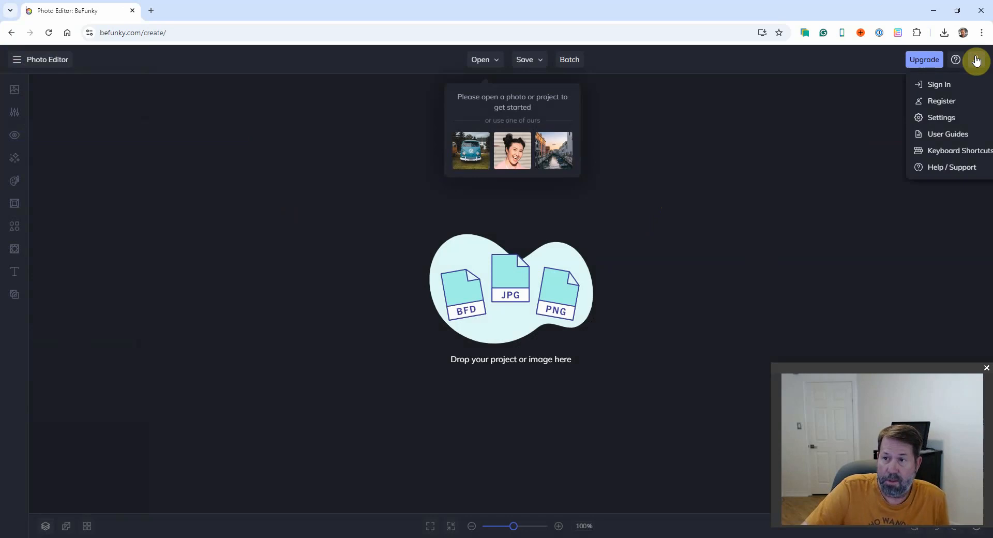
click(939, 84)
click(444, 295)
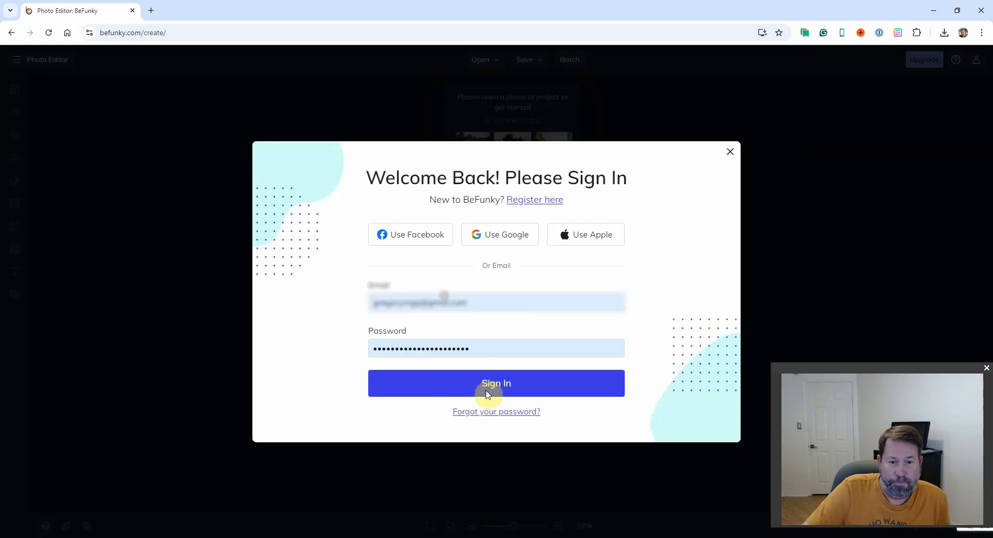
click(486, 393)
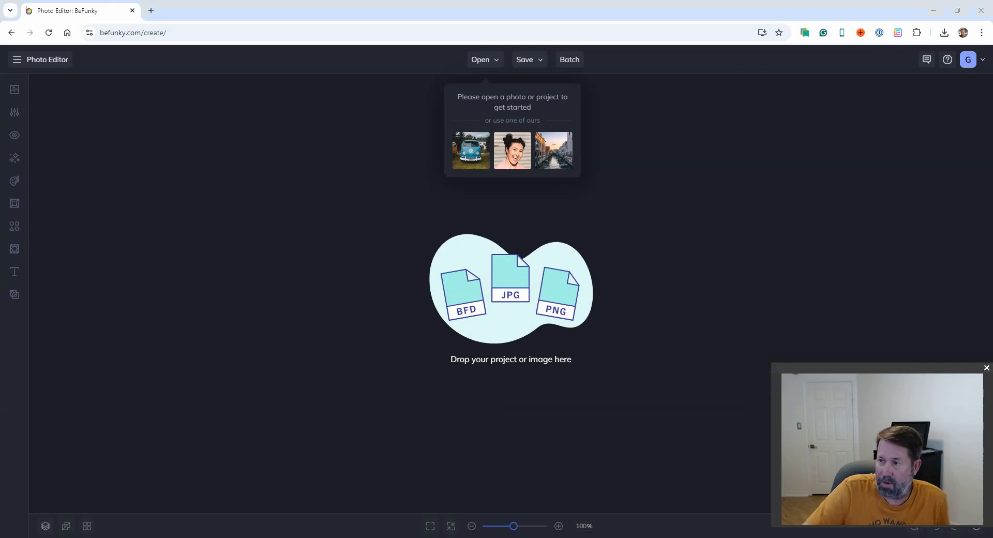
- Open the iguana photo and try cutting out the animal with the AI Background Remover
drag(522, 233, 517, 251)
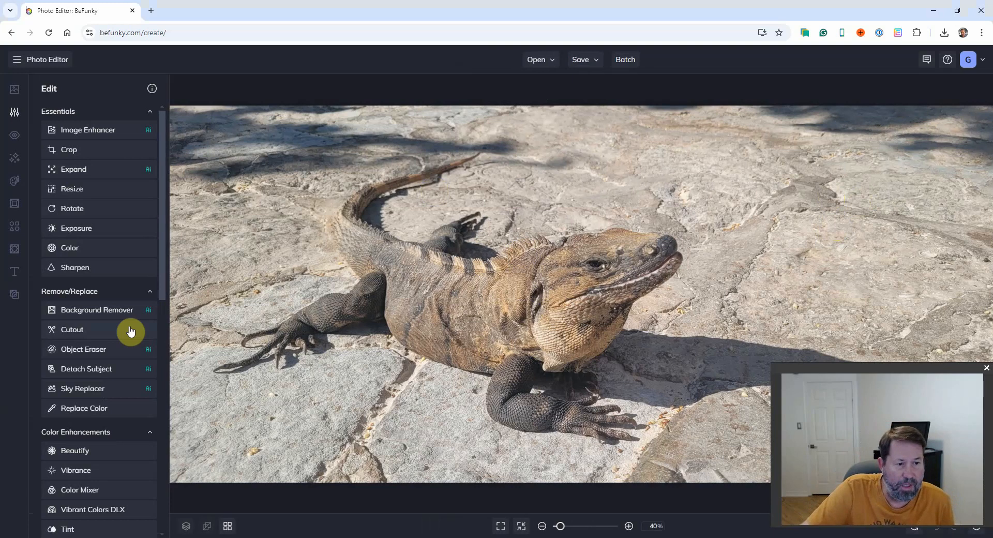
click(118, 313)
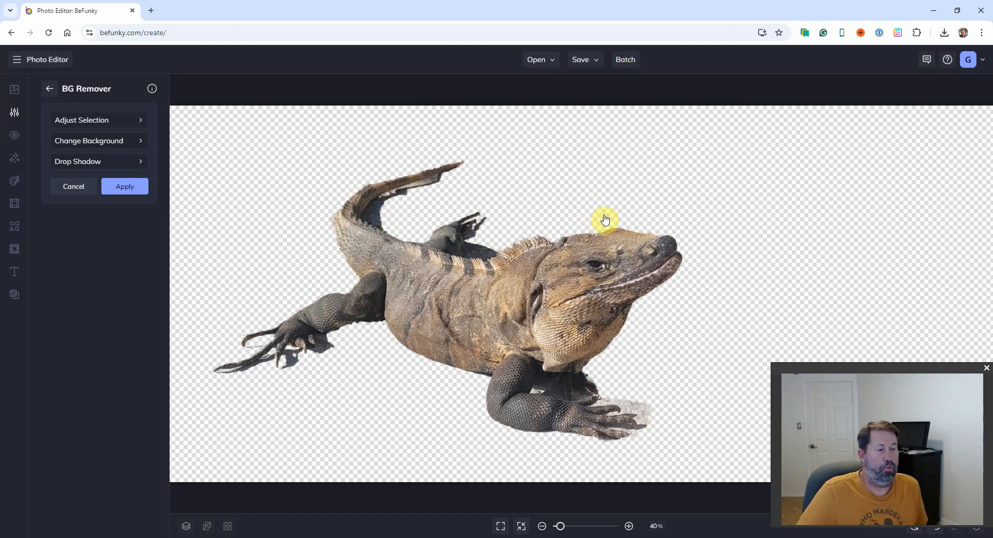
click(75, 187)
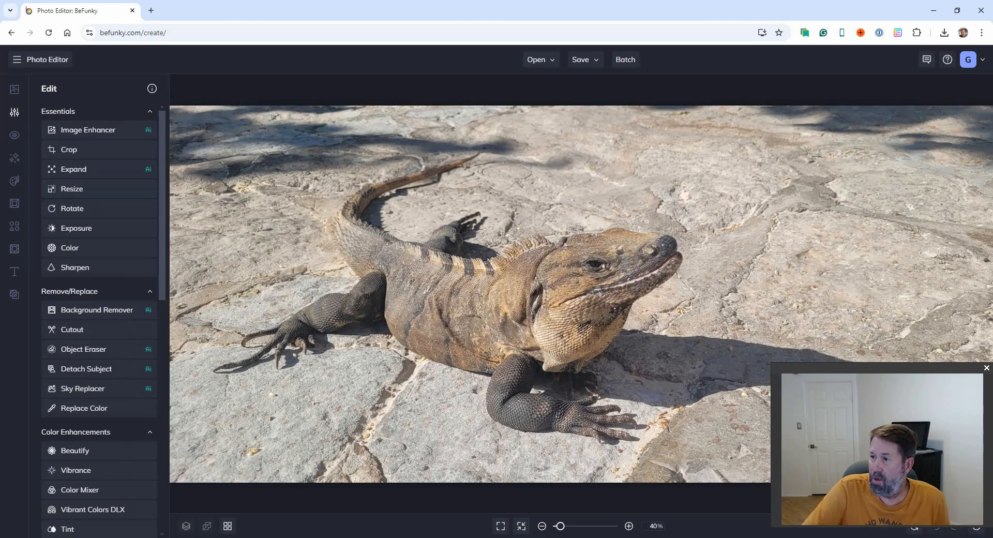
- Load the hillside vineyard photo as the background image in place of the iguana photo
drag(990, 201, 637, 225)
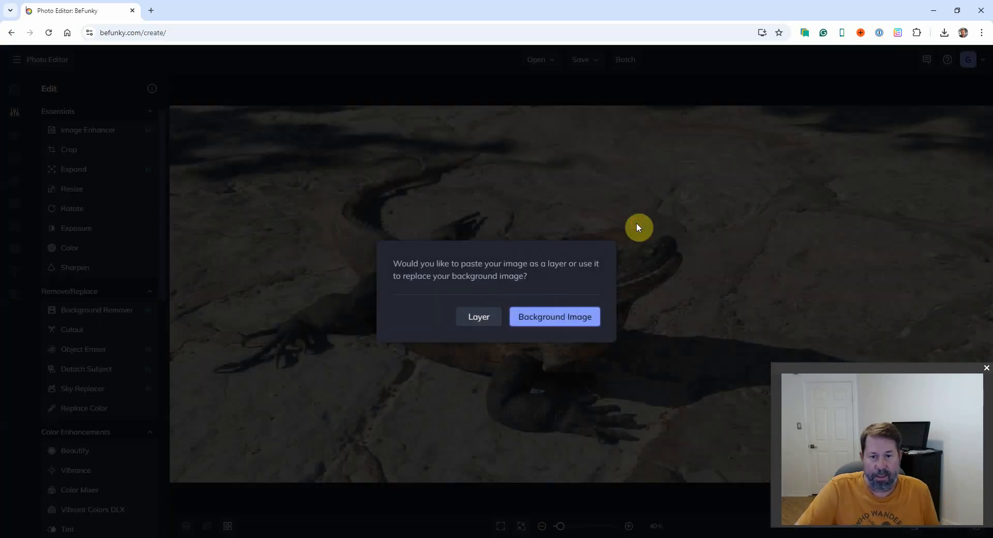
click(557, 305)
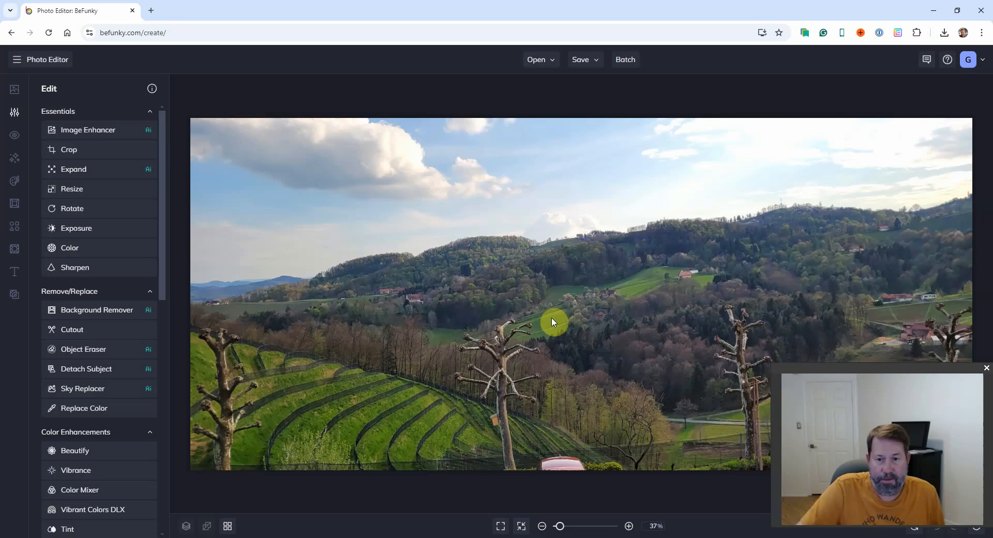
drag(905, 369, 890, 173)
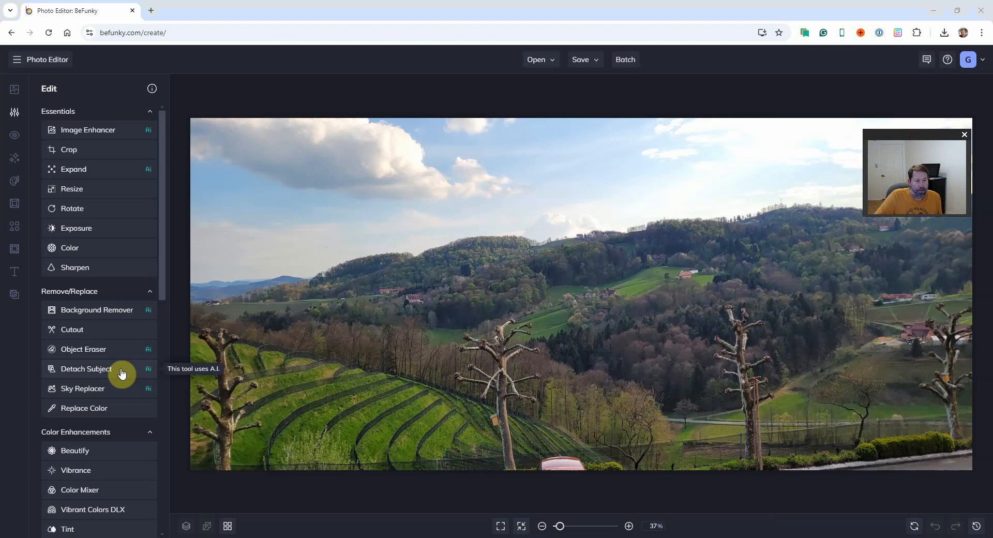
- Erase the car at the landscape photo's lower edge using the Object Eraser with a 27% brush and Generative Fill
click(105, 350)
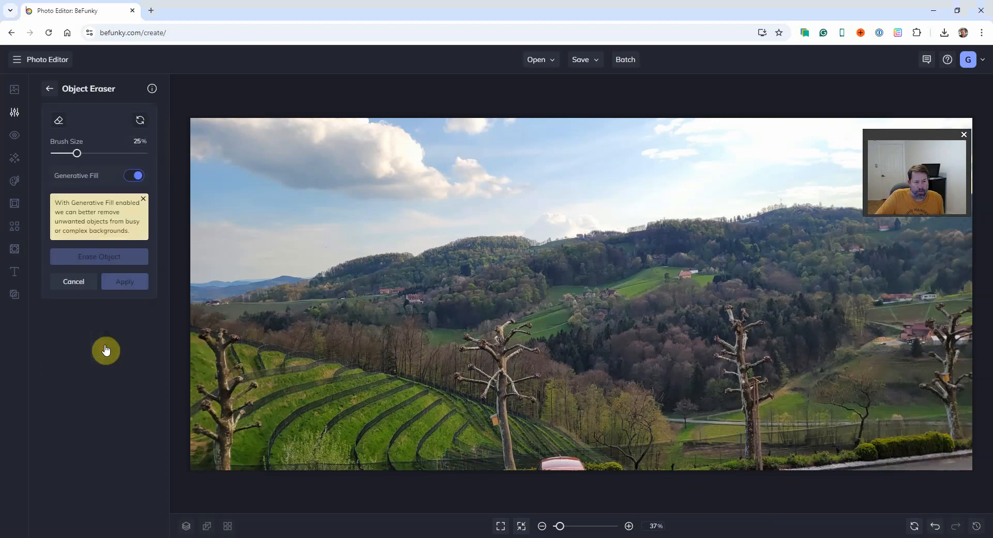
click(75, 158)
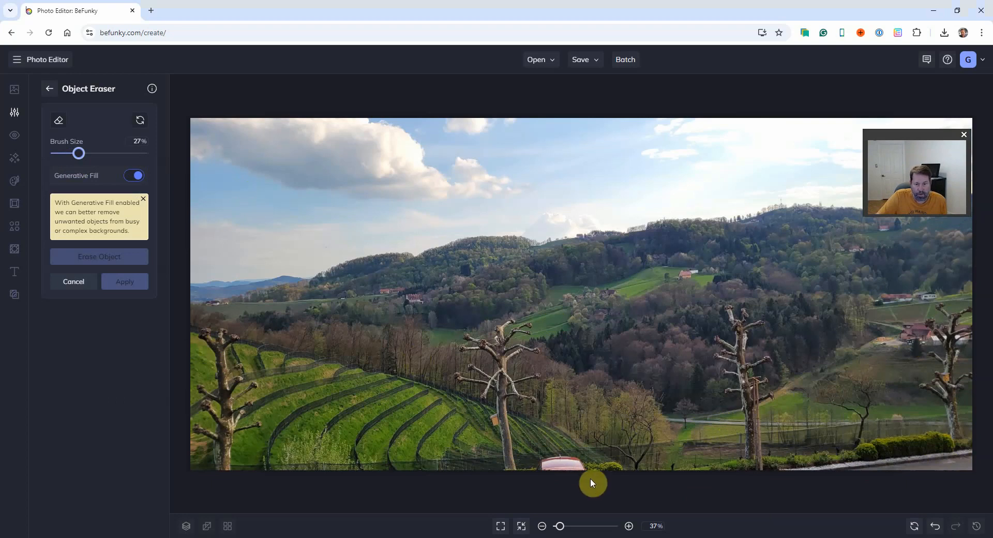
mouse_move(578, 472)
mouse_down()
mouse_move(544, 465)
mouse_move(572, 470)
mouse_up()
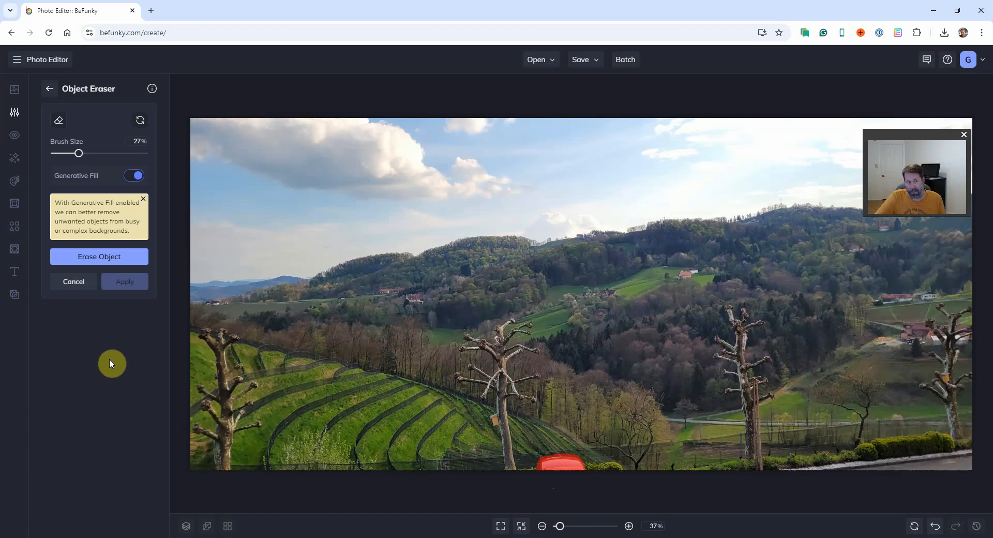
click(91, 261)
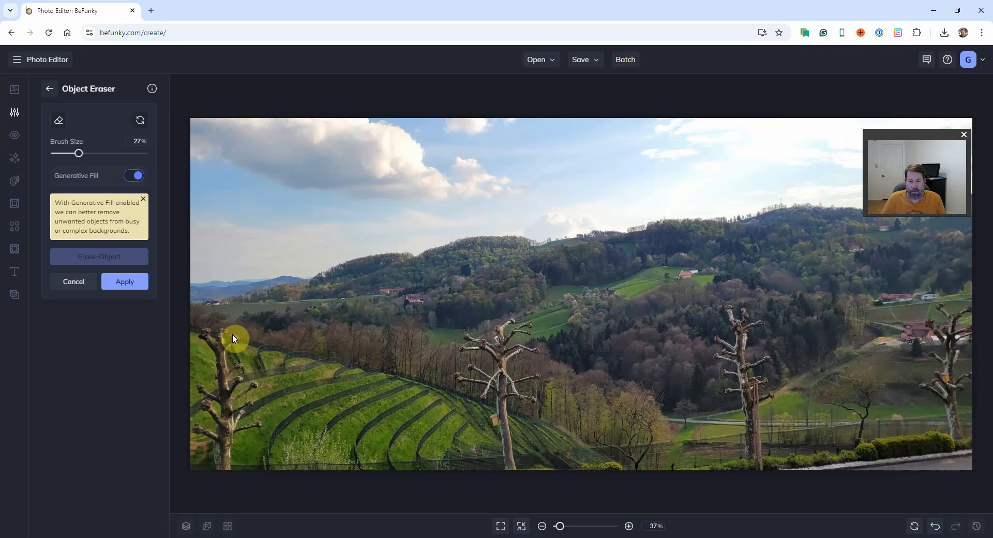
- Switch the Object Eraser's Generative Fill off and back on
click(136, 178)
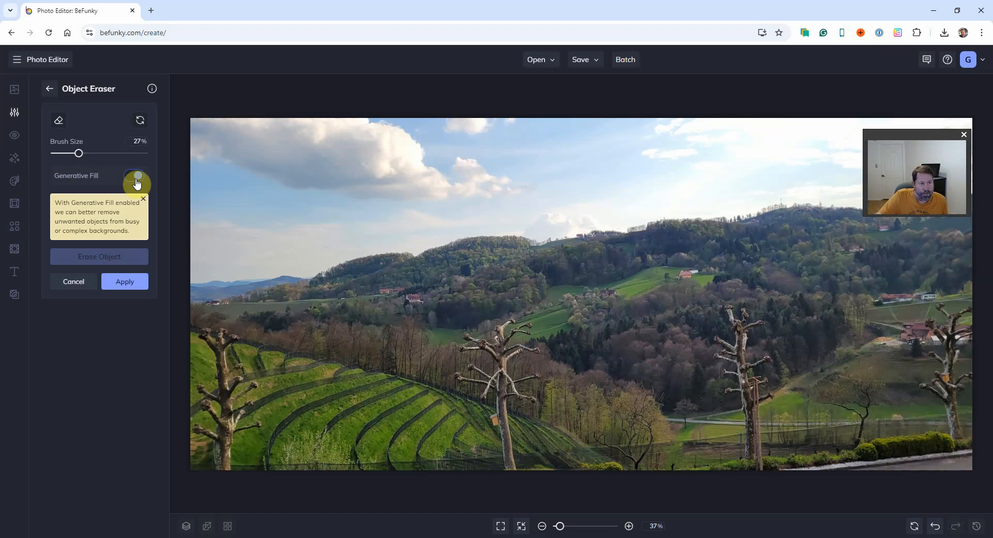
click(134, 180)
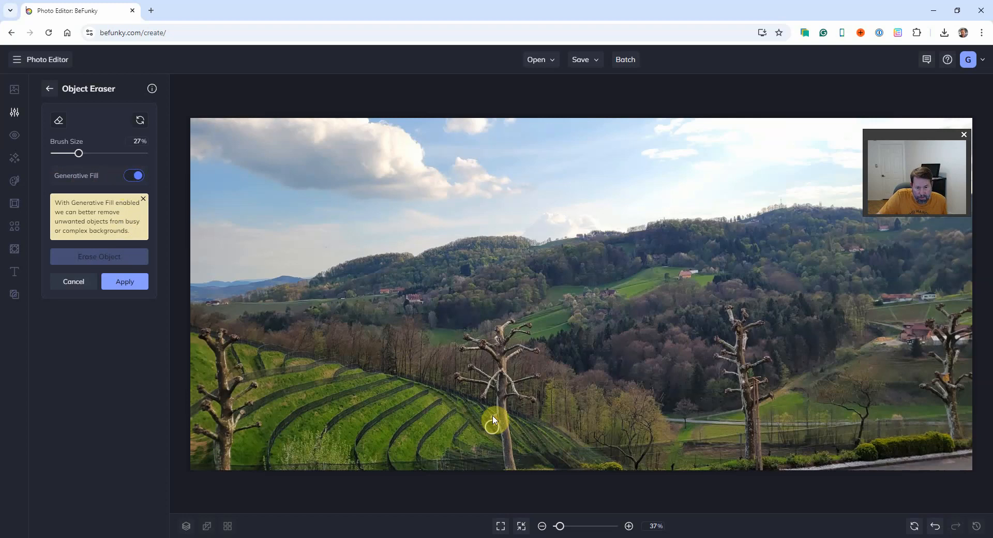
- Erase the small yellow objects on the middle tree trunk and the rightmost tree with a 19% brush
drag(75, 158, 63, 155)
drag(68, 157, 72, 153)
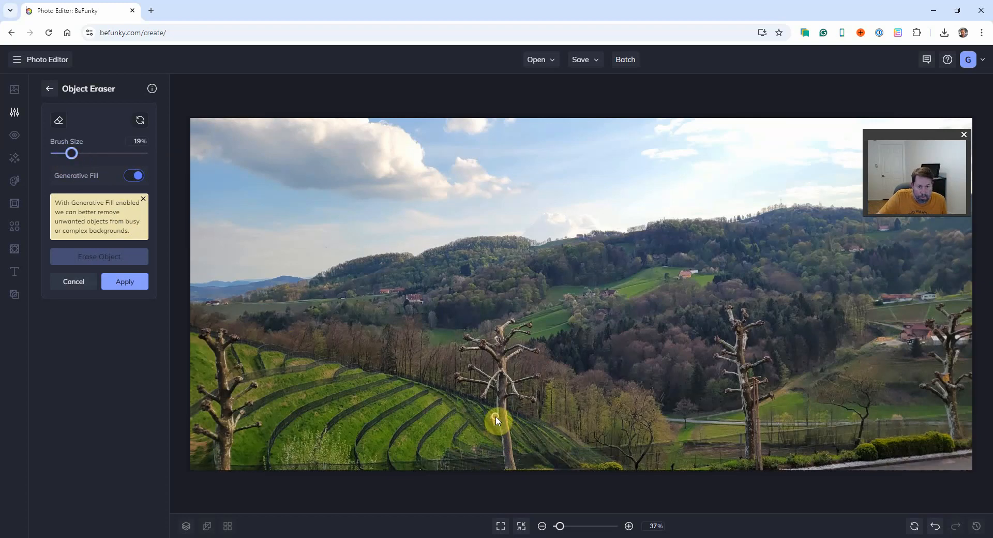
drag(495, 420, 495, 426)
drag(496, 425, 493, 416)
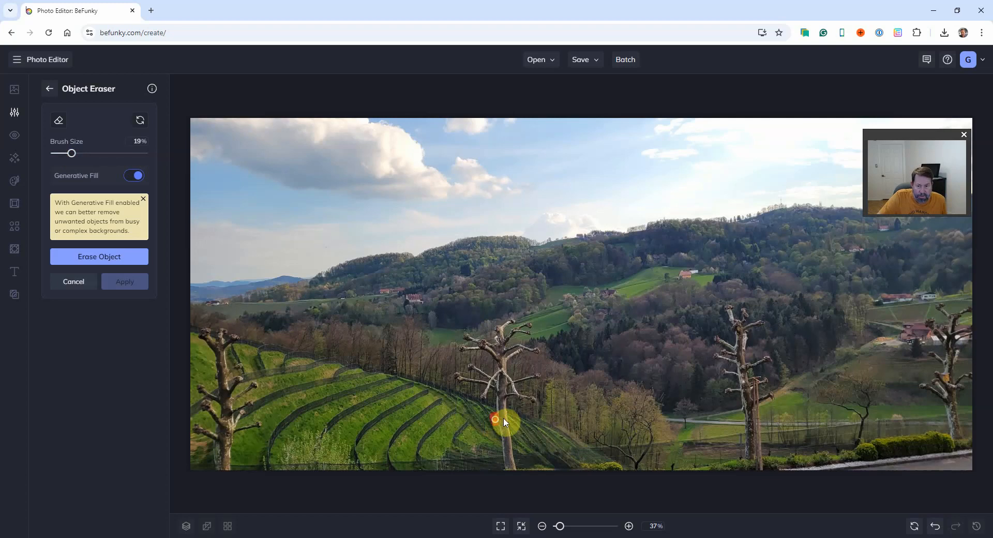
click(946, 376)
click(101, 261)
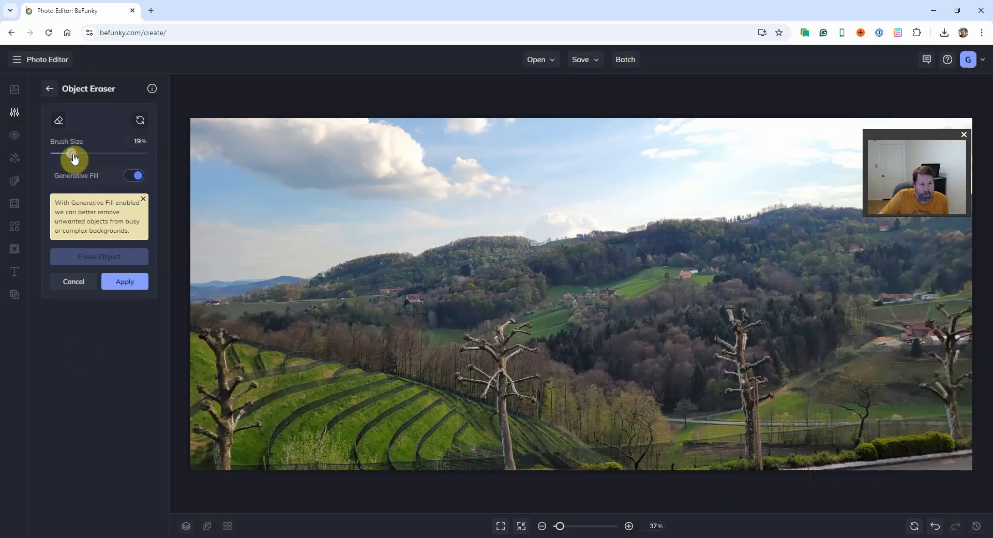
- Erase the road in the photo's lower-right corner with a 35% brush and apply the Object Eraser edits
drag(72, 154, 85, 156)
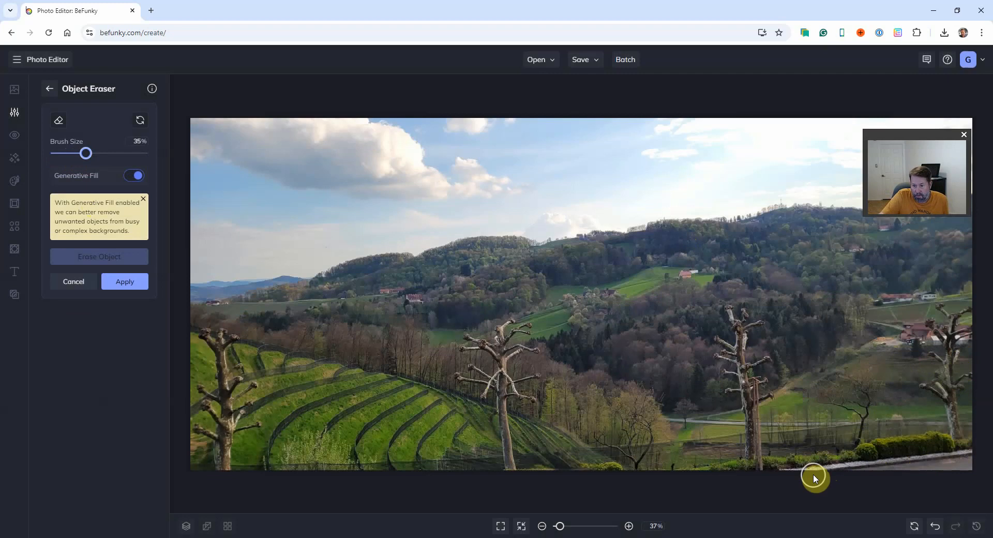
mouse_move(796, 479)
mouse_down()
mouse_move(787, 481)
mouse_move(977, 466)
mouse_up()
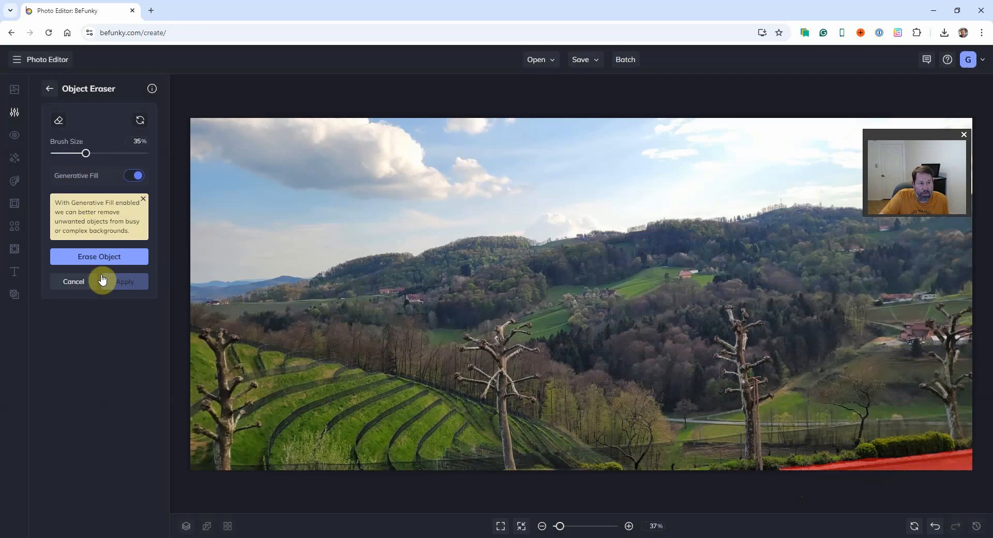
click(90, 258)
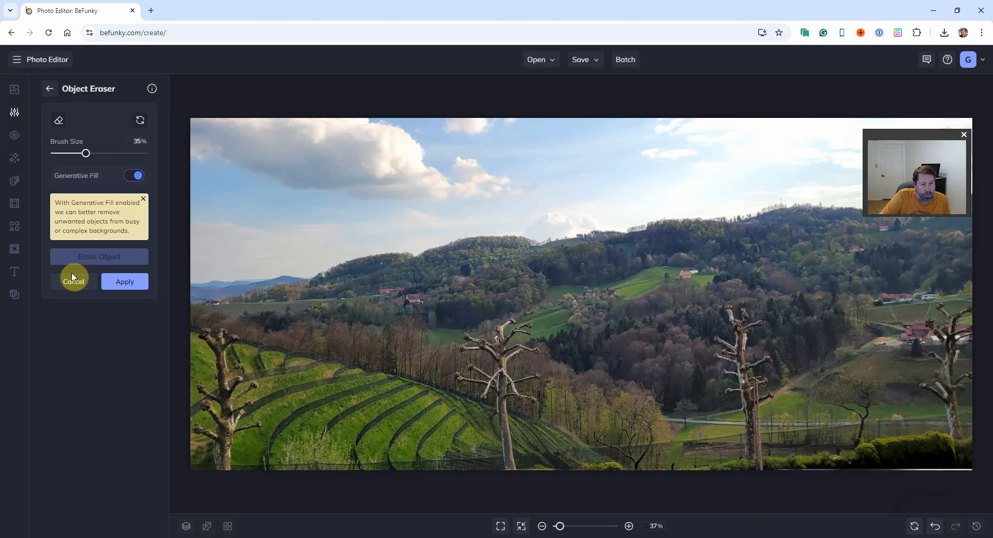
click(116, 284)
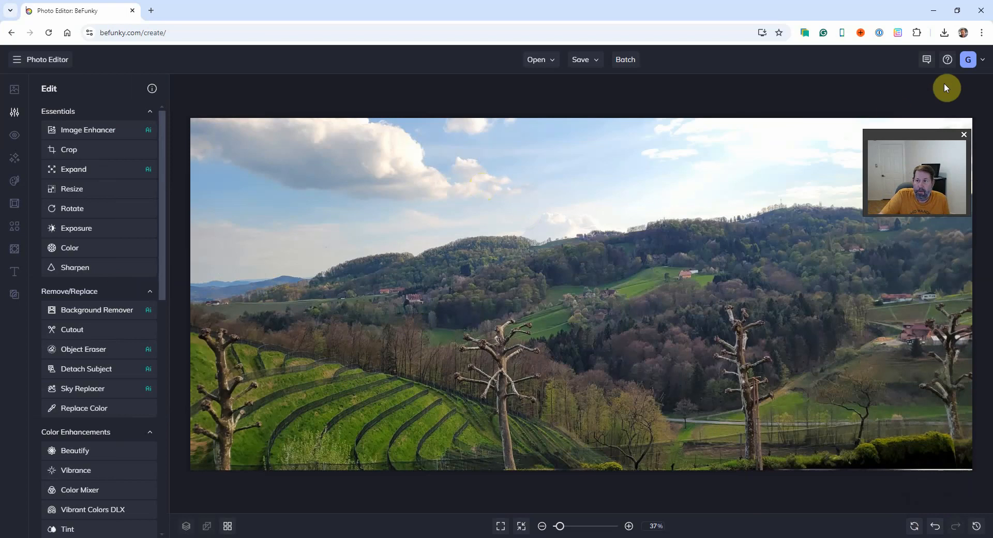
- Save the edited landscape to the computer as a PNG named 001 ERASE_done
click(590, 64)
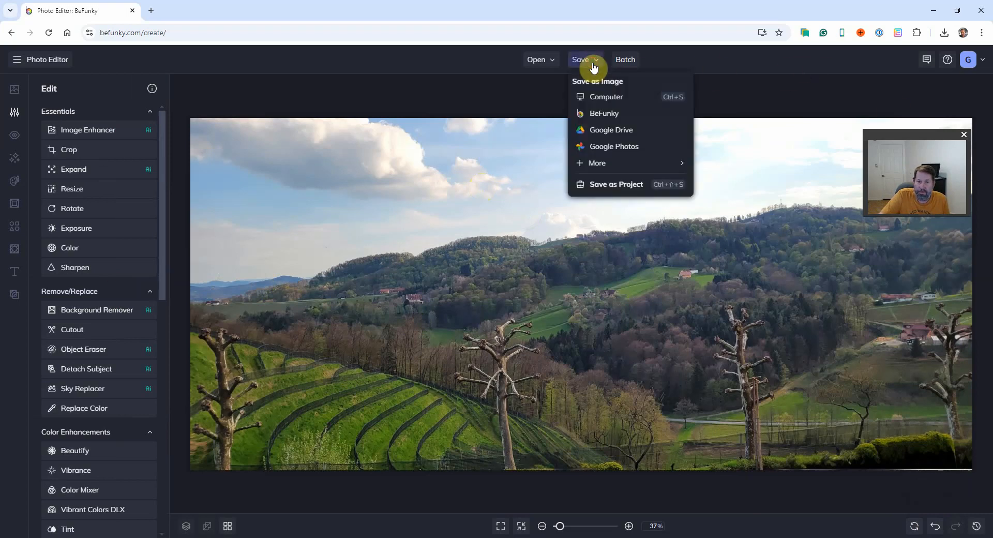
click(605, 96)
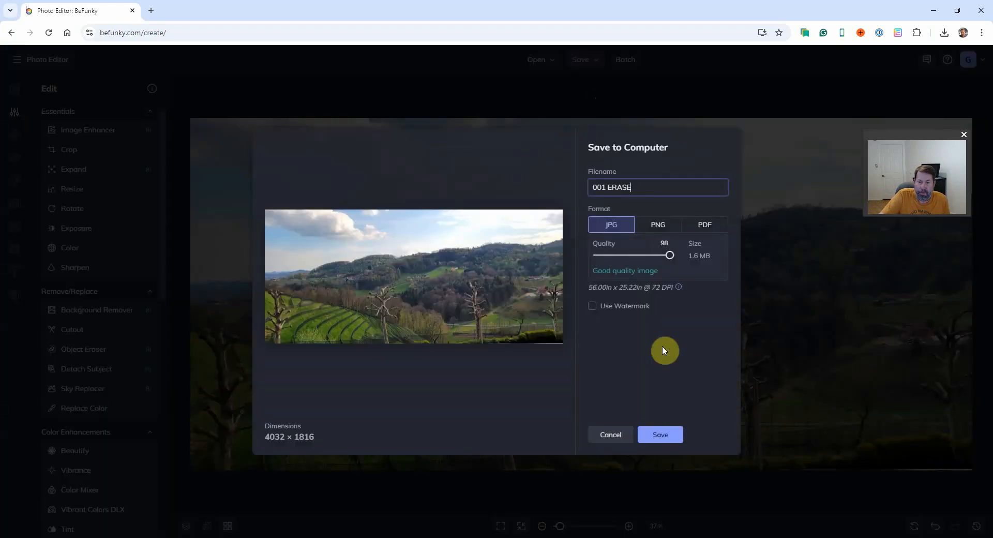
click(630, 188)
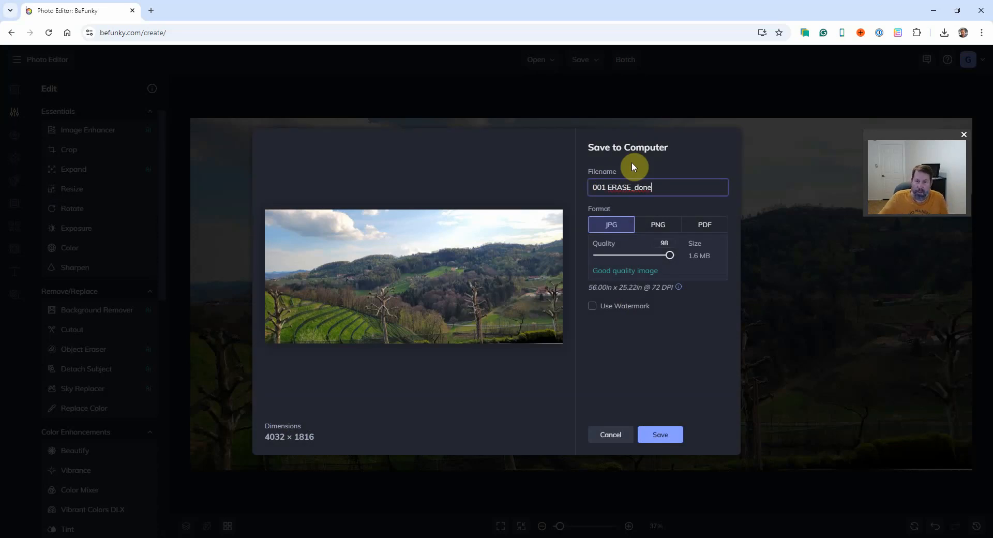
click(657, 223)
click(664, 433)
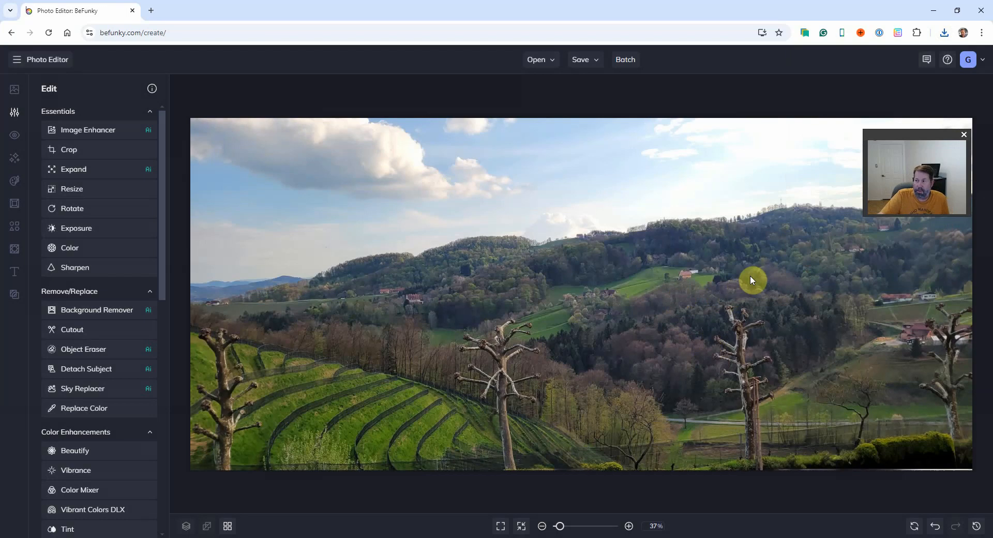
- Load the photo of the woman in the bar as the new background image
drag(992, 207, 619, 250)
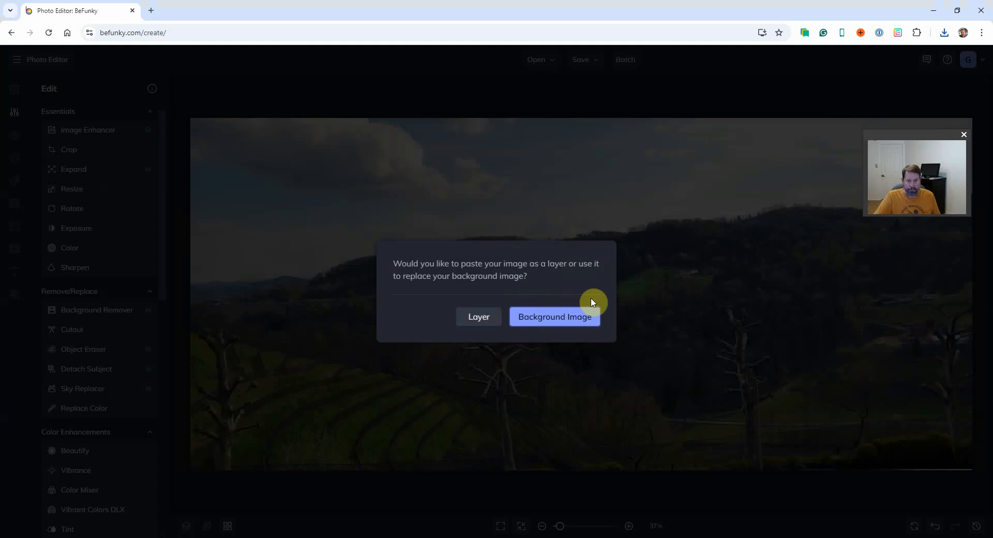
click(589, 313)
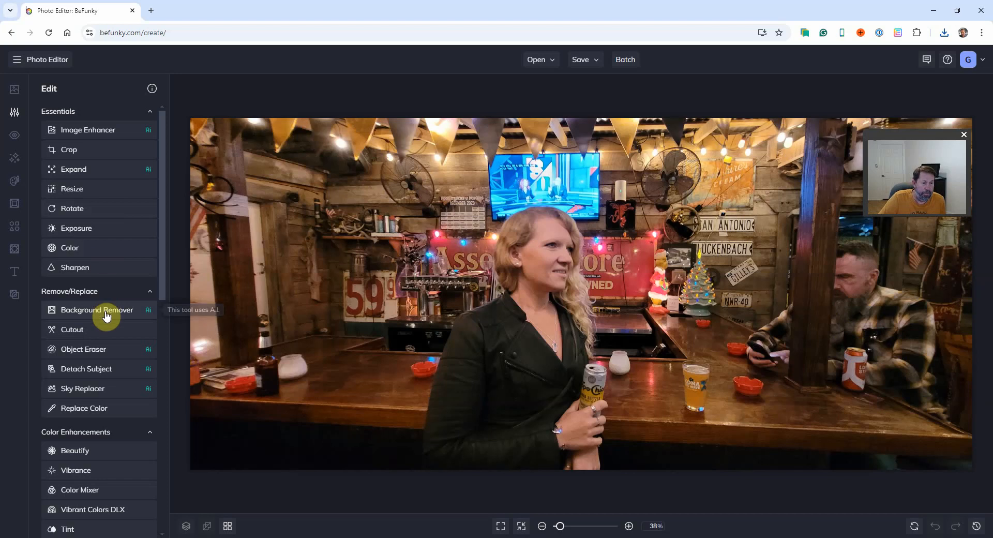
- Use the Object Eraser with 35% and 19% brushes to remove the beer glass, red bowls and white jar around the woman
click(98, 350)
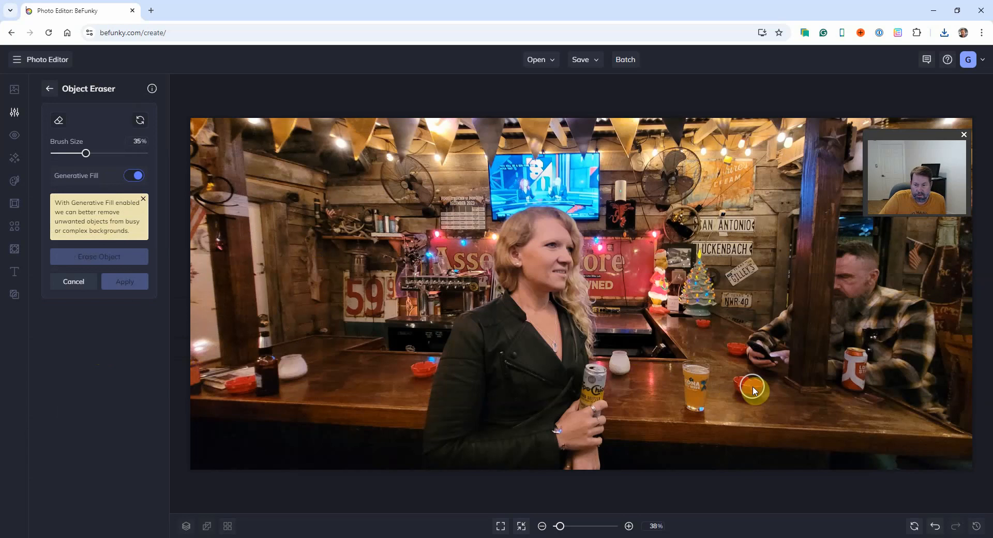
drag(754, 392, 746, 389)
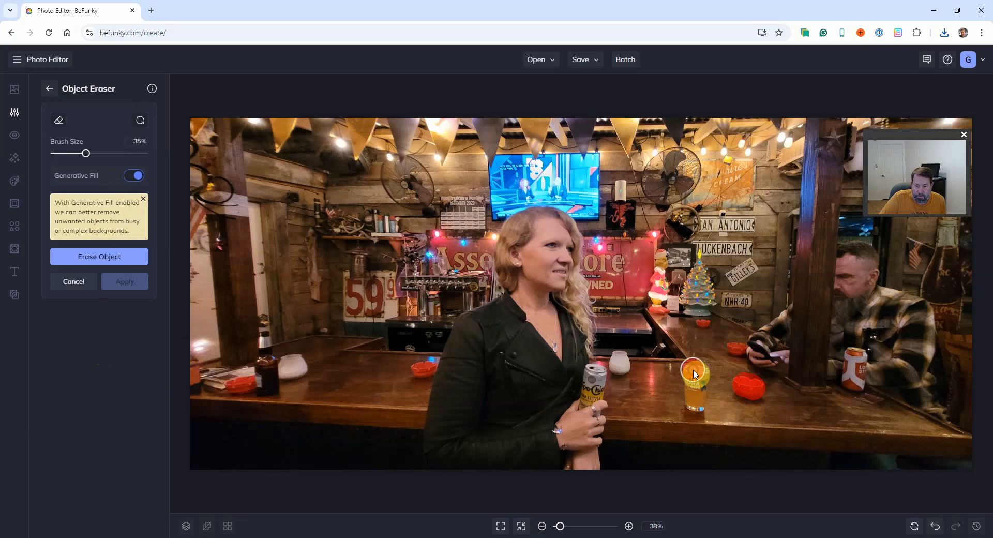
mouse_move(693, 373)
mouse_down()
mouse_move(698, 402)
mouse_move(696, 386)
mouse_up()
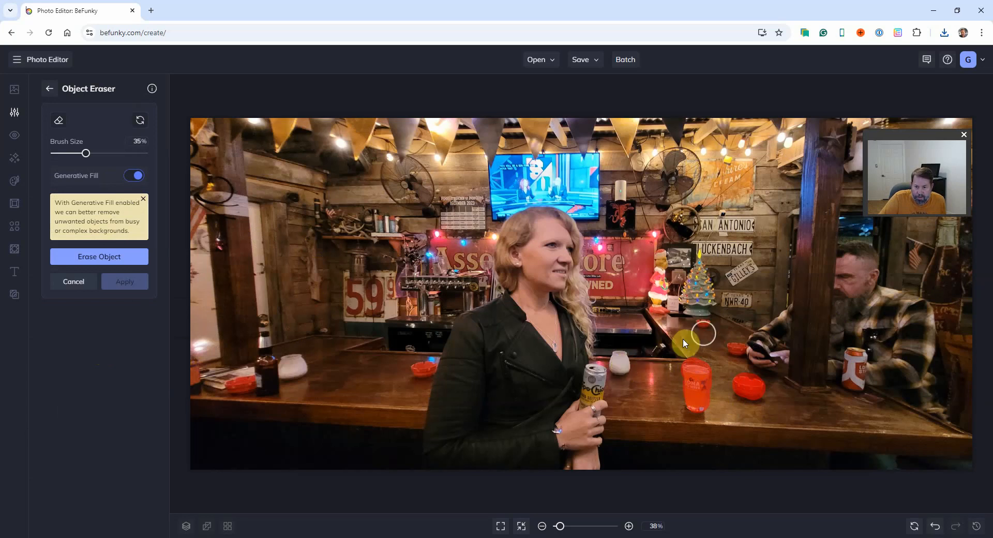
drag(85, 153, 72, 154)
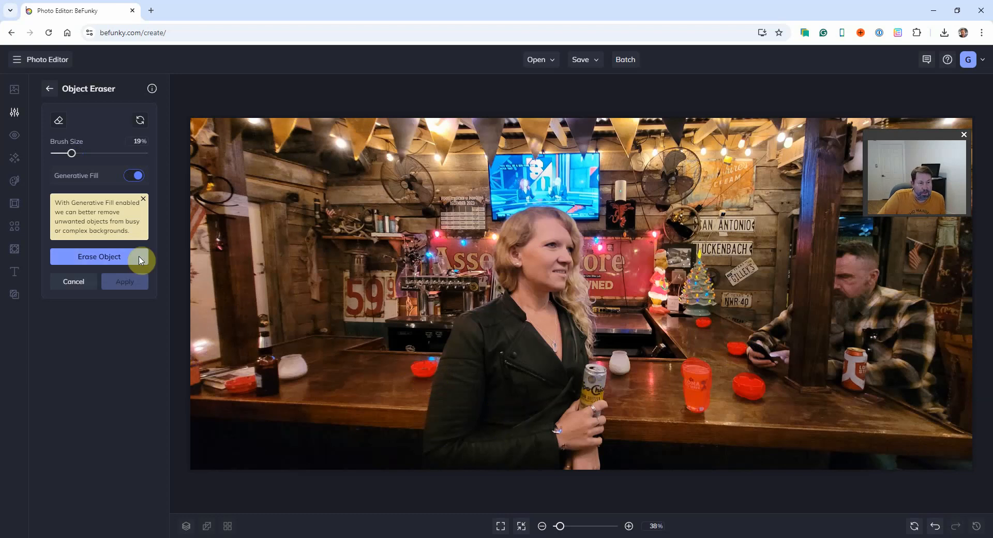
click(121, 260)
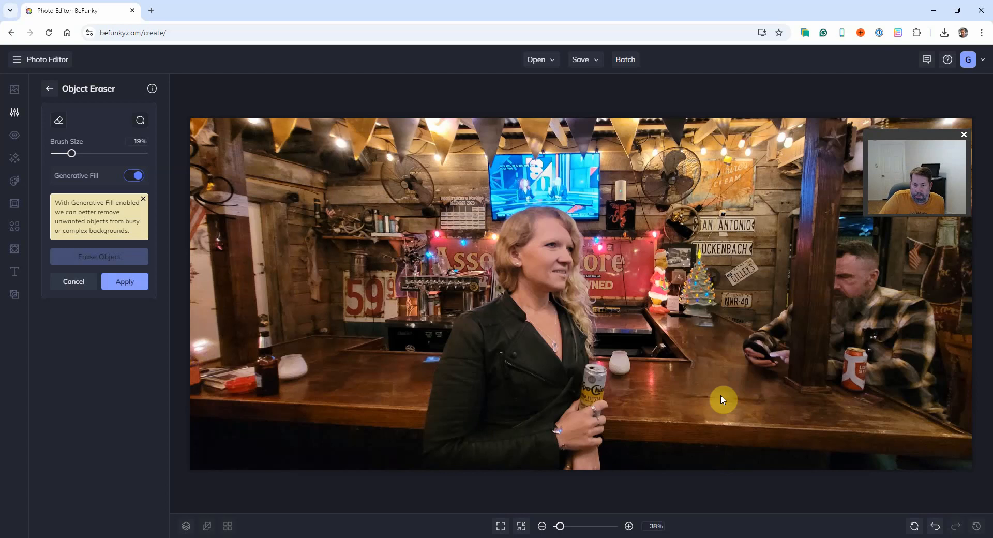
click(616, 358)
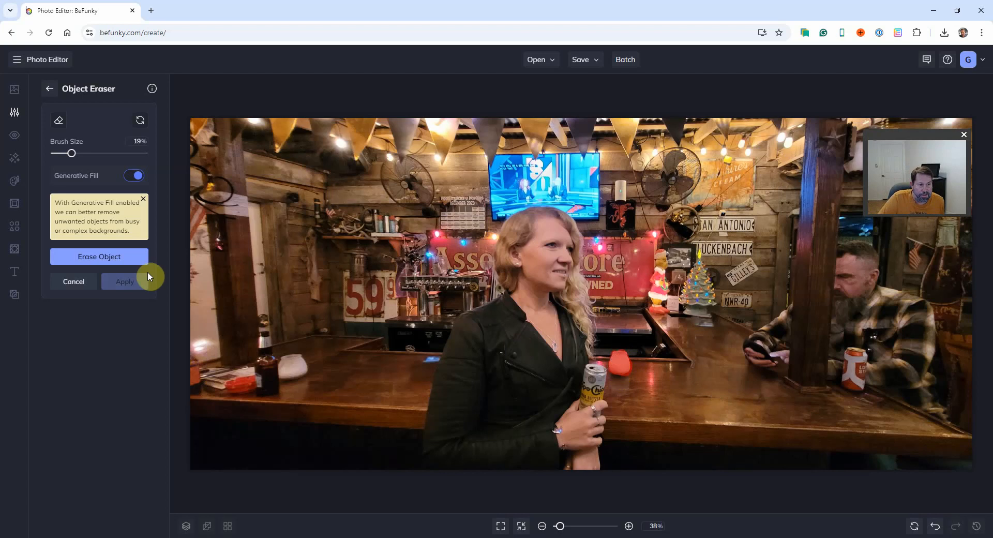
click(114, 258)
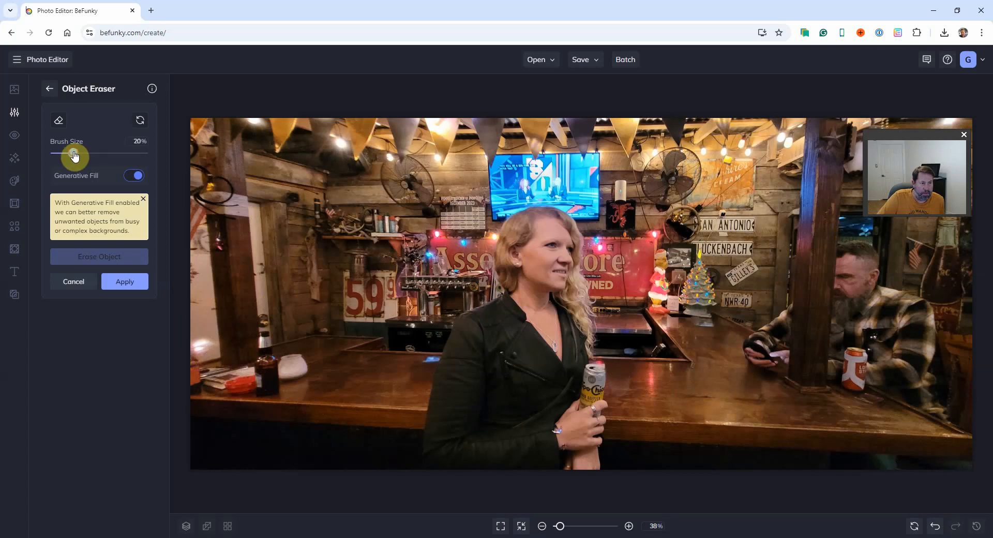
- Erase the white jar, bottle and clutter at the bar's left end with 31% and 24% brushes, including the leftover red patch
drag(71, 153, 82, 153)
mouse_move(301, 373)
mouse_down()
mouse_move(295, 362)
mouse_move(284, 373)
mouse_up()
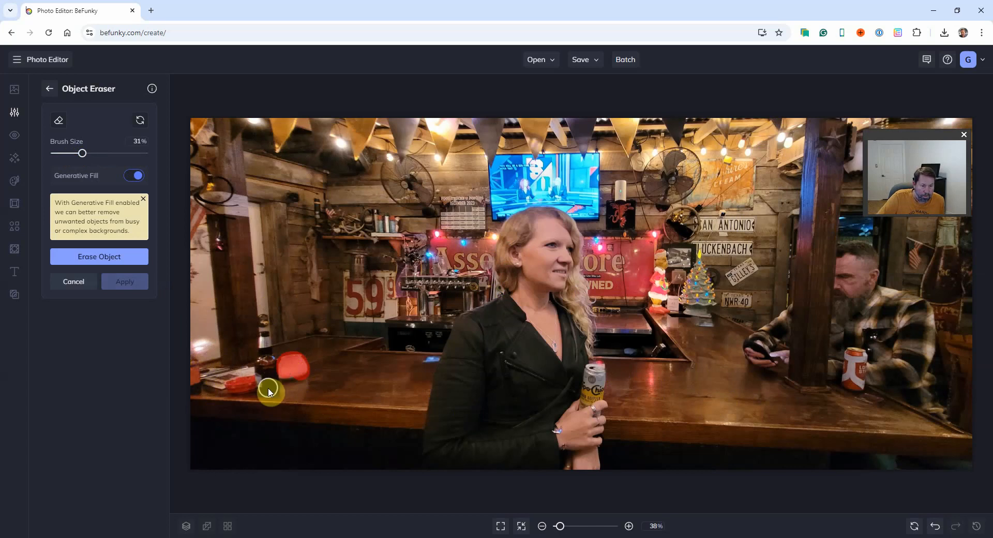
mouse_move(268, 387)
mouse_down()
mouse_move(269, 380)
mouse_move(266, 361)
mouse_move(273, 384)
mouse_move(296, 372)
mouse_move(210, 382)
mouse_move(261, 371)
mouse_move(224, 384)
mouse_move(278, 394)
mouse_move(259, 370)
mouse_move(245, 380)
mouse_move(306, 380)
mouse_move(268, 366)
mouse_up()
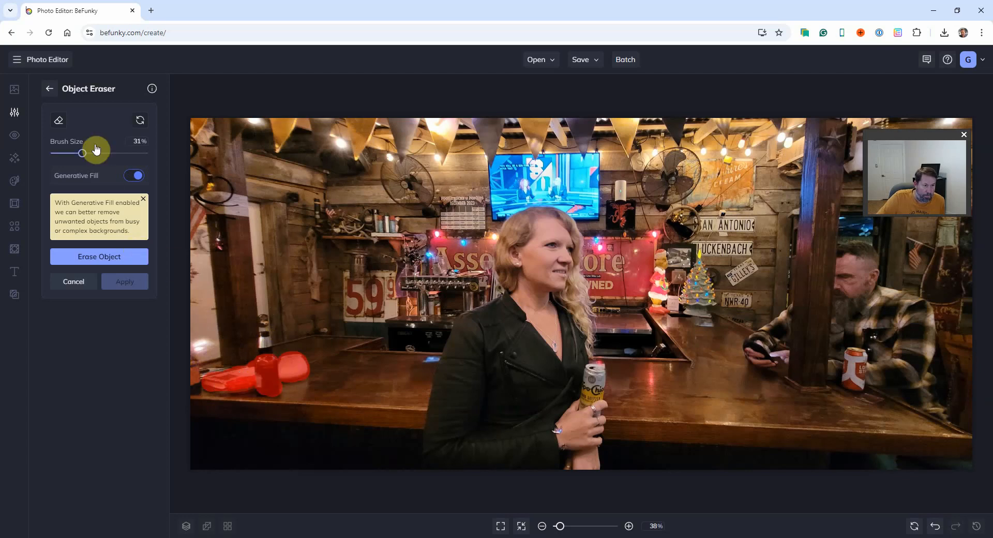
drag(82, 156, 79, 157)
mouse_move(264, 319)
mouse_down()
mouse_move(268, 356)
mouse_move(268, 347)
mouse_up()
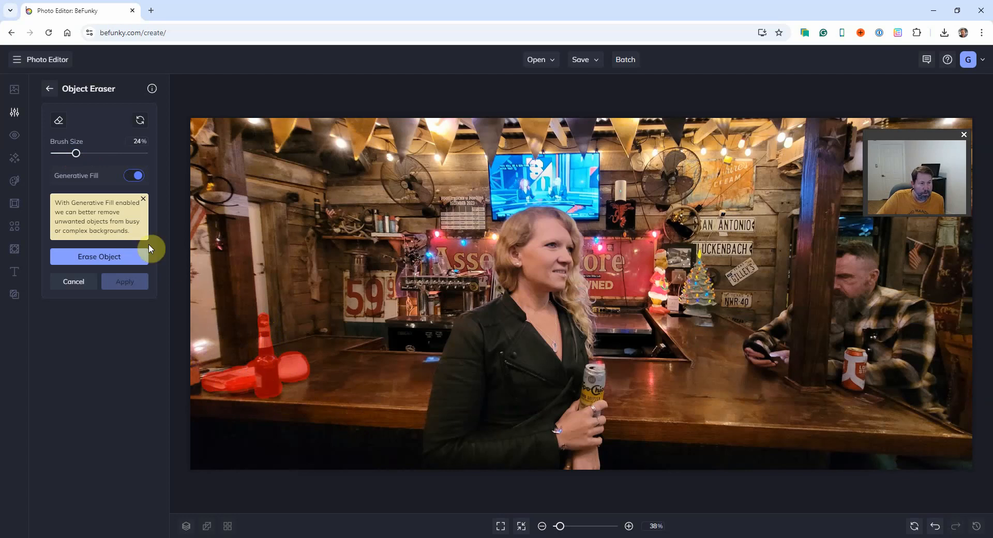
click(124, 259)
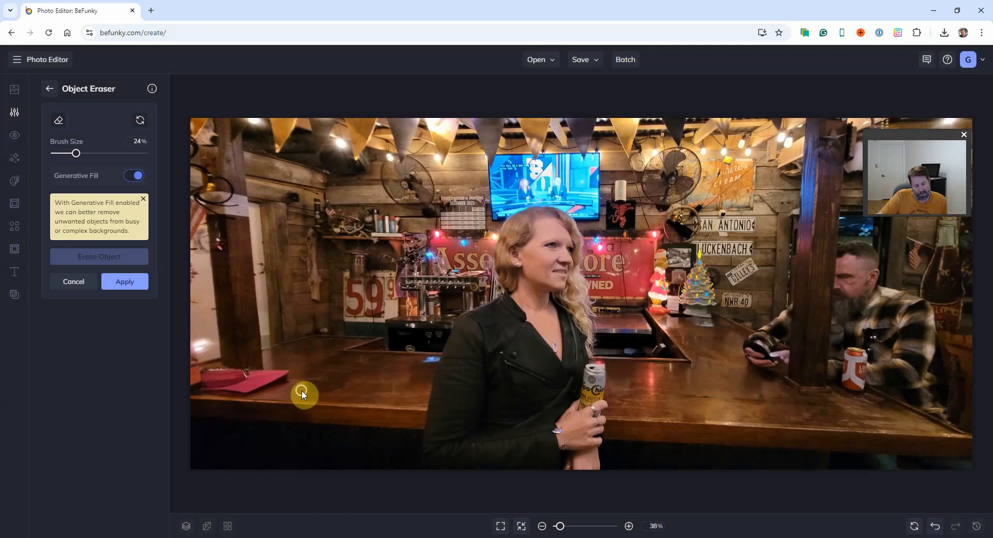
mouse_move(285, 373)
mouse_down()
mouse_move(262, 388)
mouse_move(207, 391)
mouse_up()
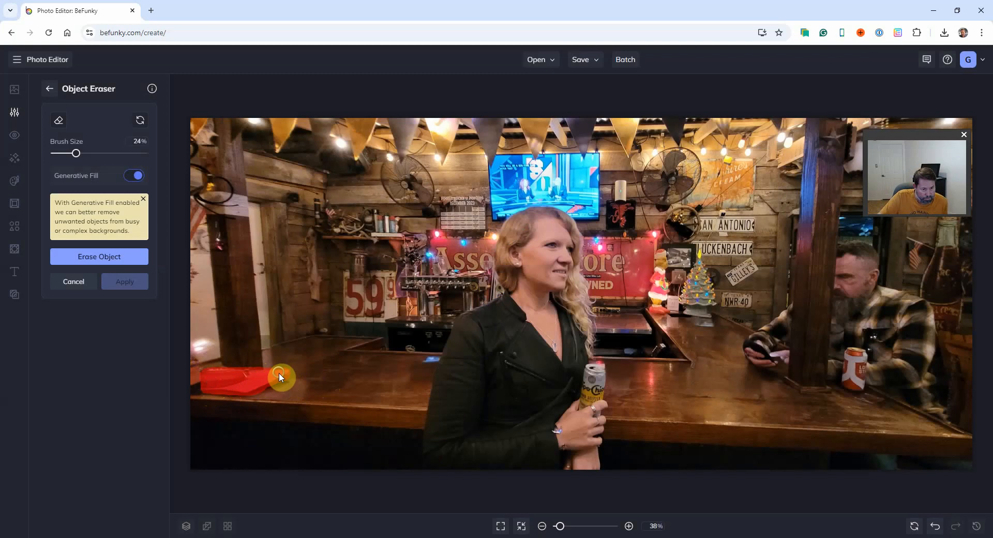
click(115, 261)
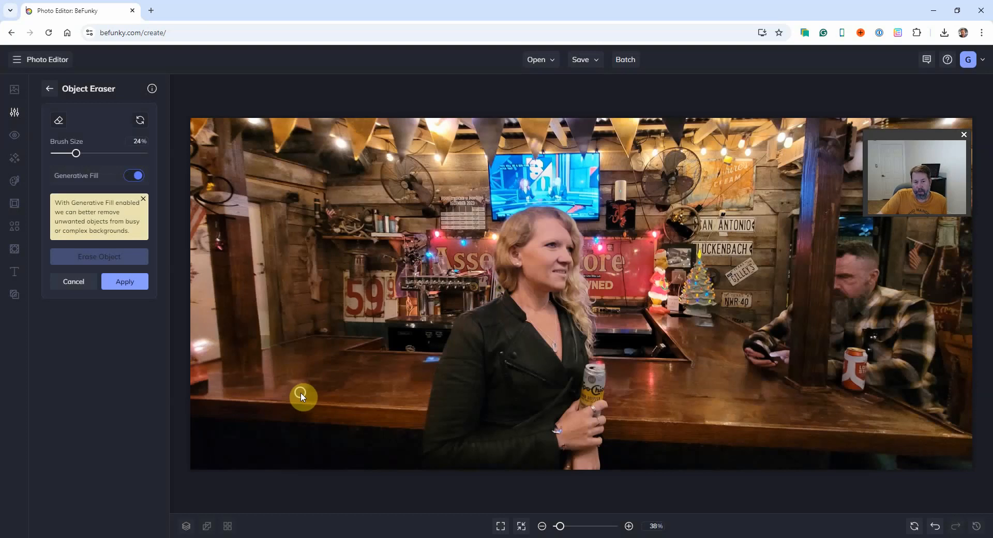
- Save the cleaned-up bar photo to the computer as a PNG named 002 ERASE_done 1
click(596, 62)
click(607, 97)
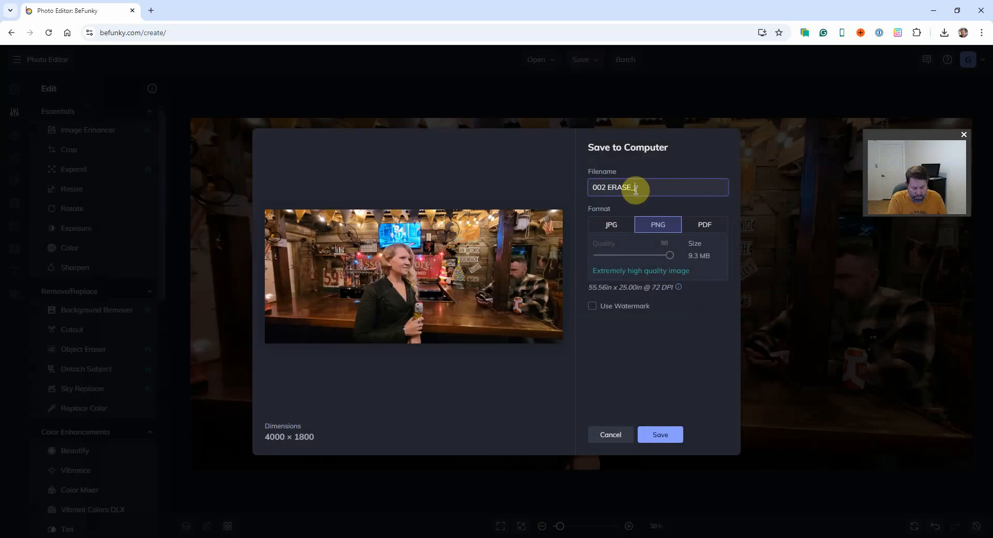
text(ERASE_done 1)
key(Return)
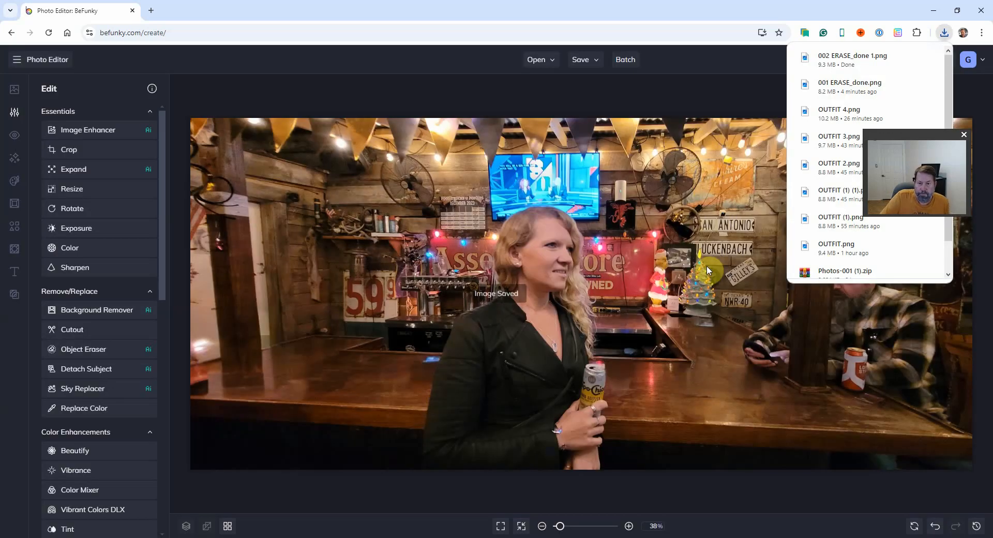
click(698, 104)
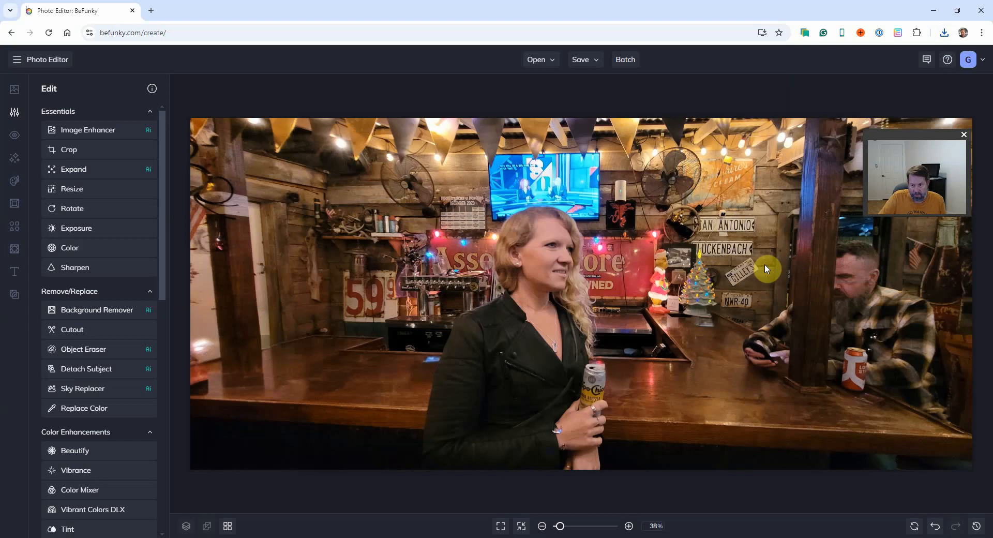
click(109, 309)
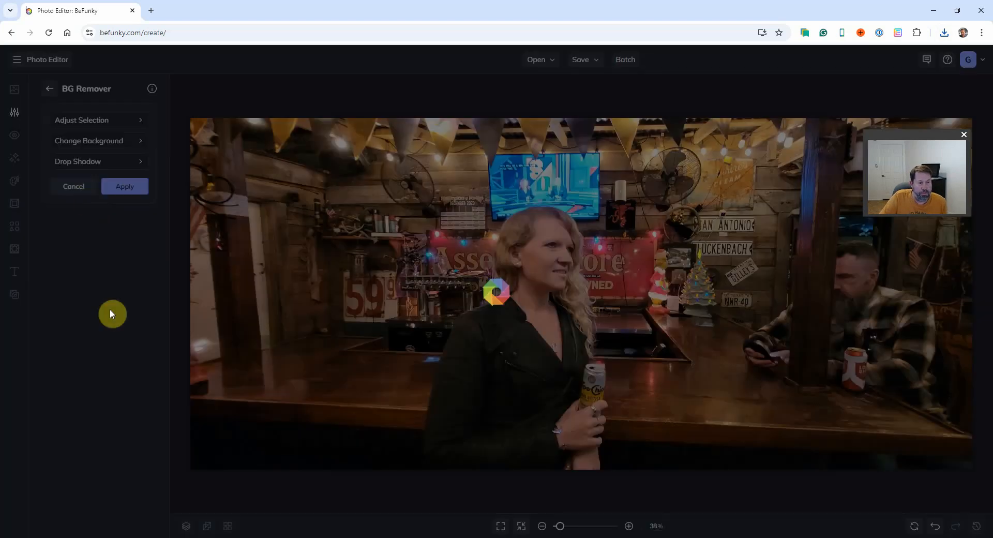
click(50, 89)
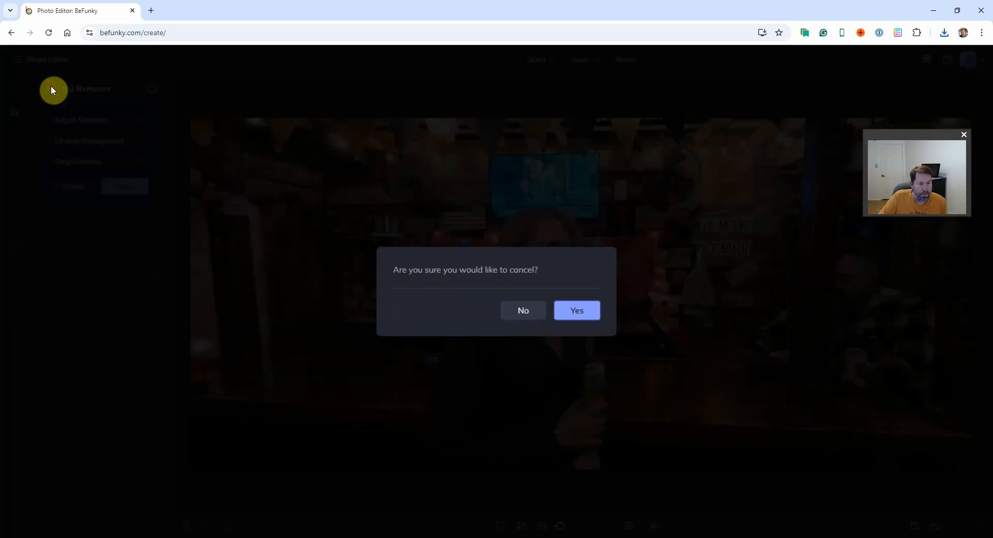
click(523, 311)
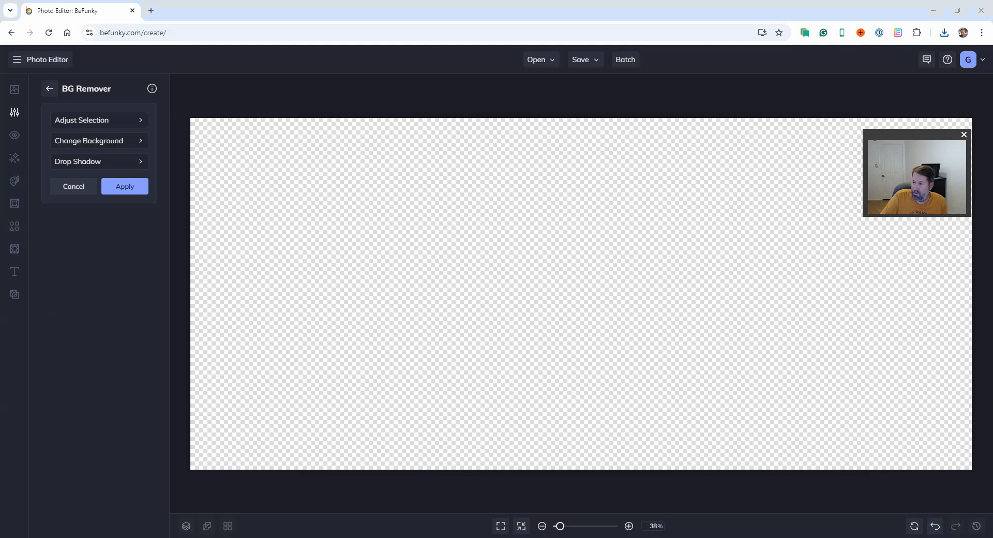
drag(579, 217, 574, 226)
click(573, 317)
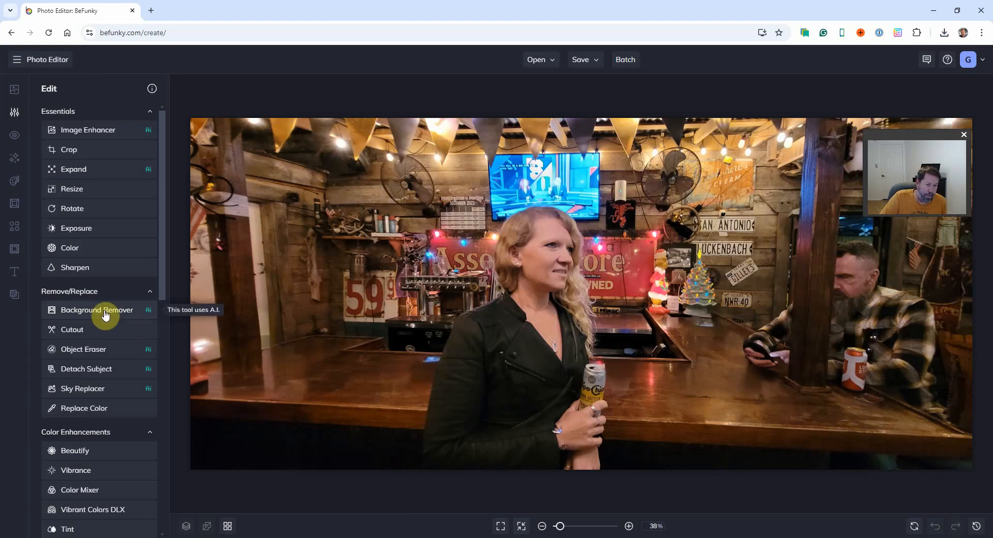
- Mask the seated man's body, his beer can and his hand for the Object Eraser with a 46% brush
click(98, 351)
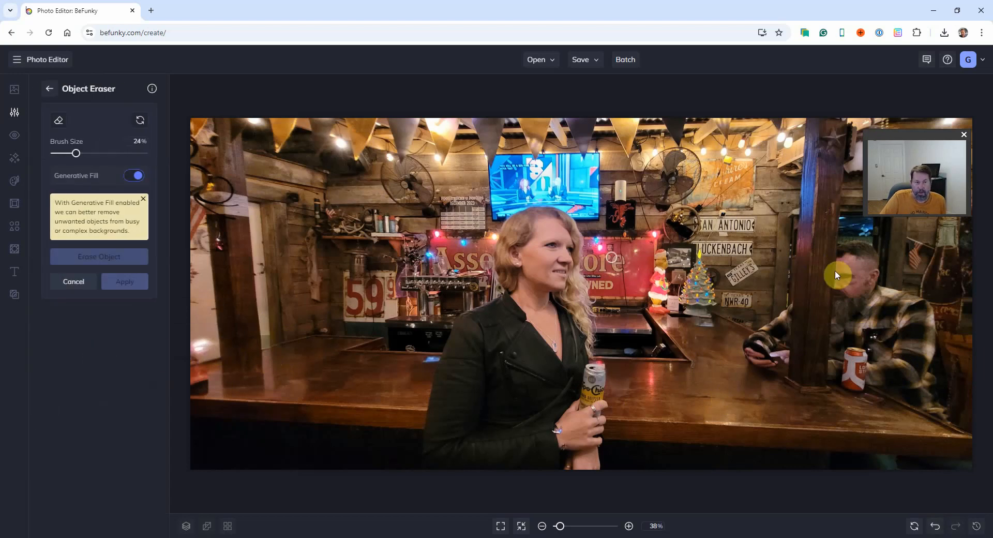
click(135, 178)
drag(78, 155, 97, 161)
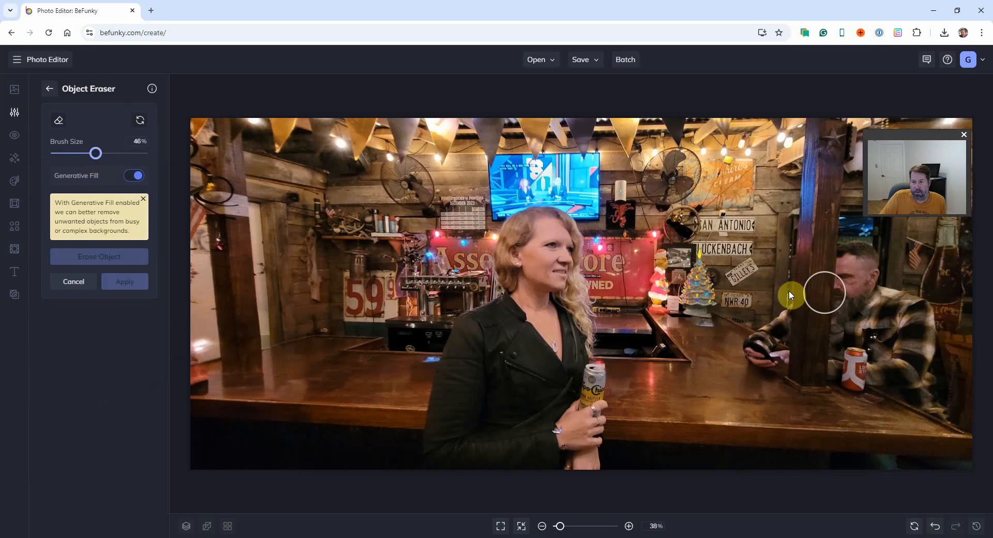
mouse_move(863, 263)
mouse_down()
mouse_move(854, 309)
mouse_move(856, 277)
mouse_up()
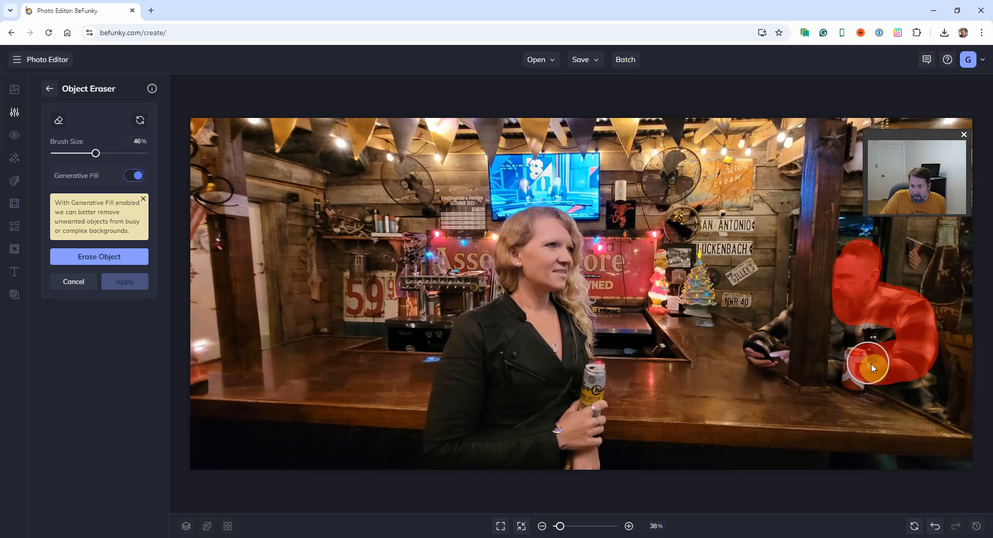
drag(862, 361, 877, 341)
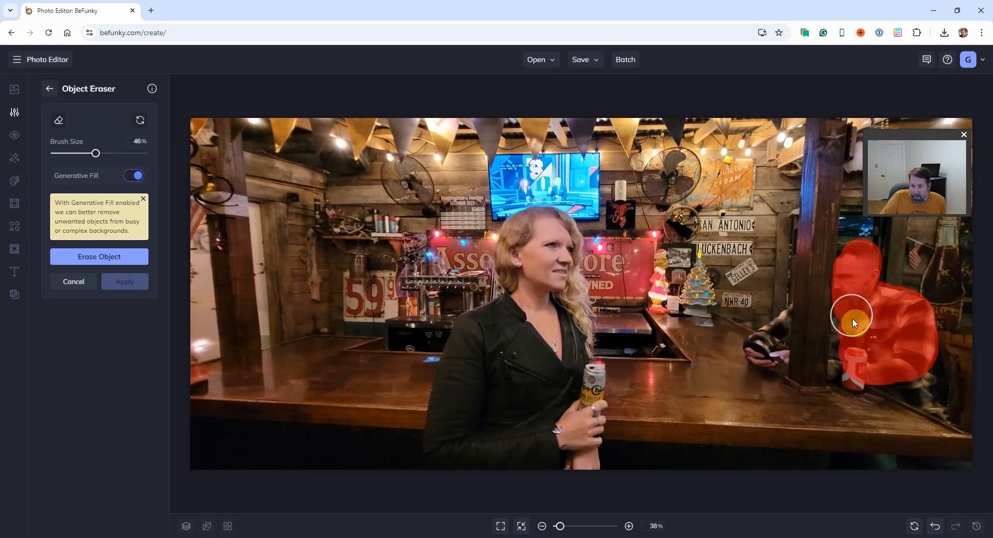
drag(856, 309, 858, 368)
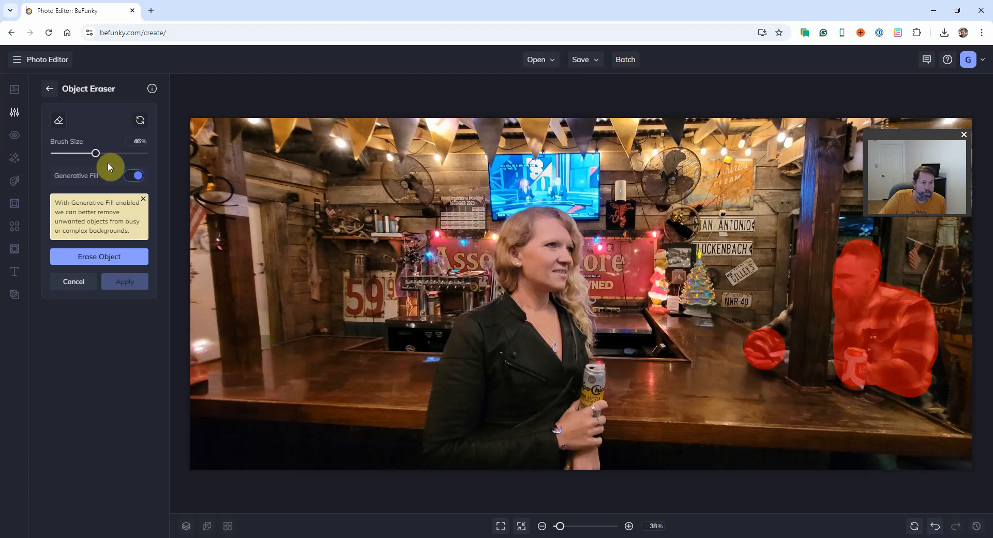
- Extend the mask with a 29% brush over the man's arm beside the post, his lower jacket and his far sleeve
drag(105, 153, 80, 153)
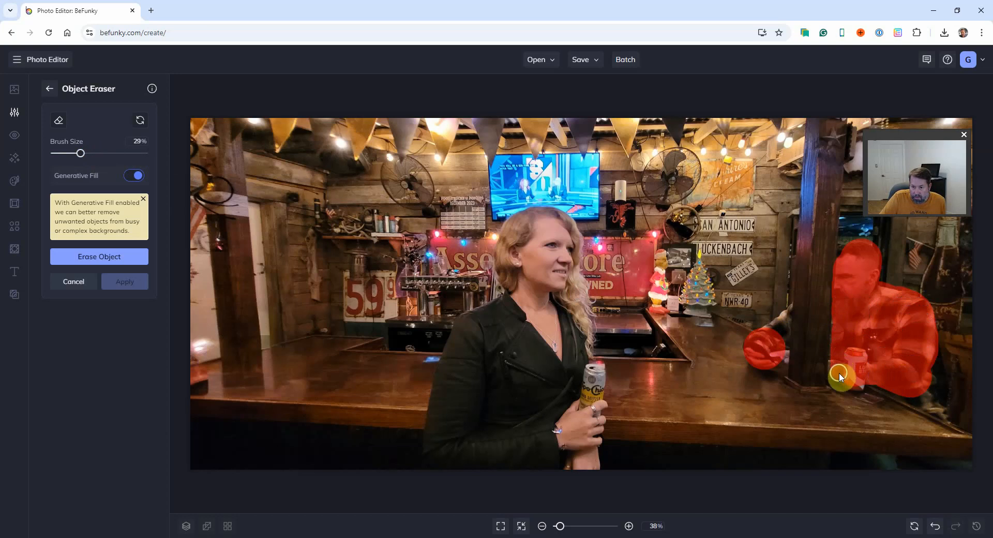
drag(836, 373, 836, 364)
click(925, 392)
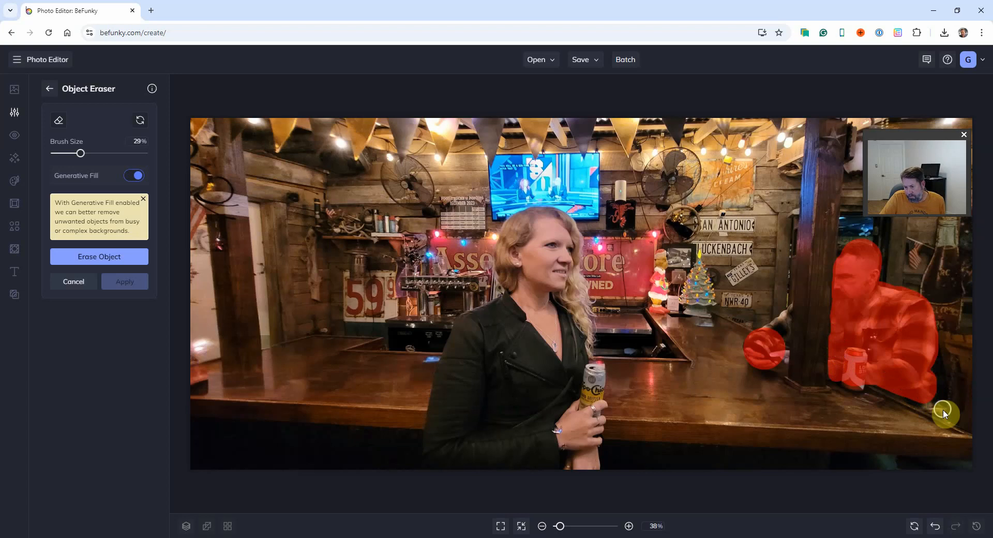
drag(942, 412, 913, 401)
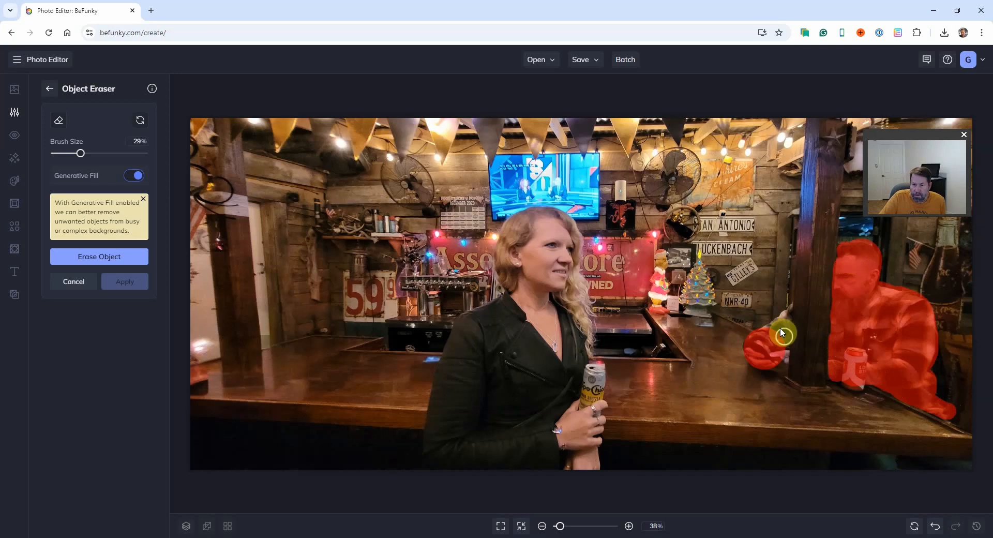
mouse_move(780, 329)
mouse_down()
mouse_move(781, 339)
mouse_move(783, 320)
mouse_up()
- Mask the remaining edge of the man's phone with a 12% brush and erase the man from the photo
drag(86, 160, 63, 154)
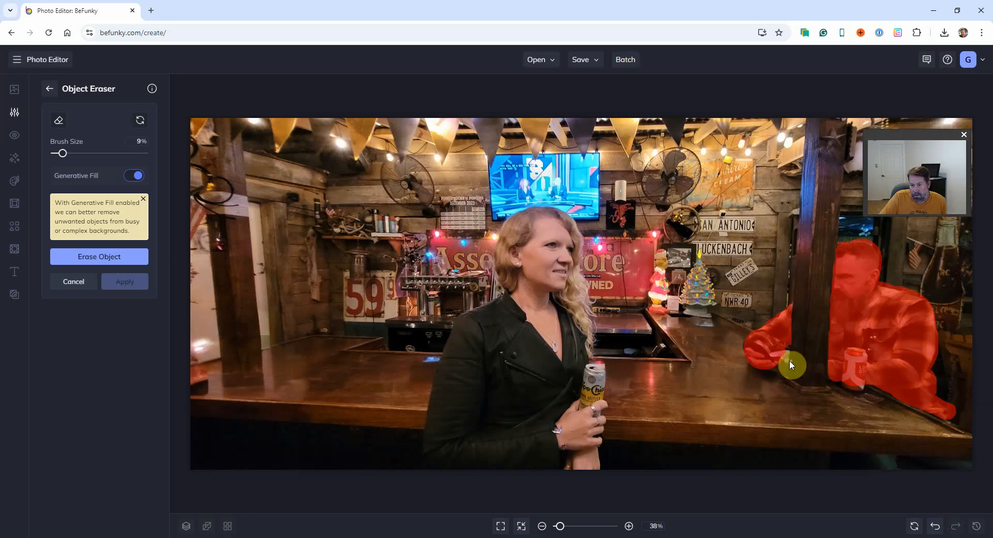
drag(63, 153, 66, 153)
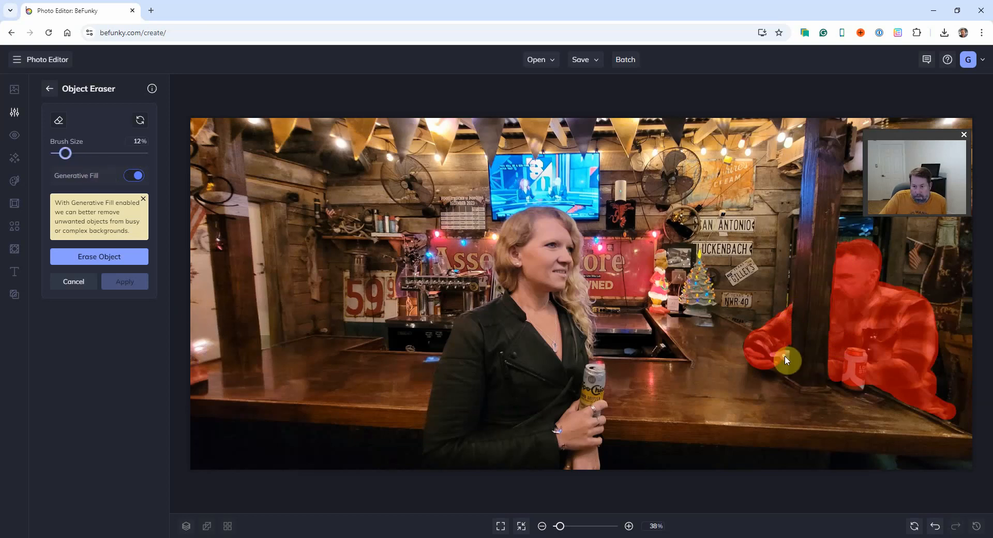
drag(784, 353, 786, 354)
click(136, 258)
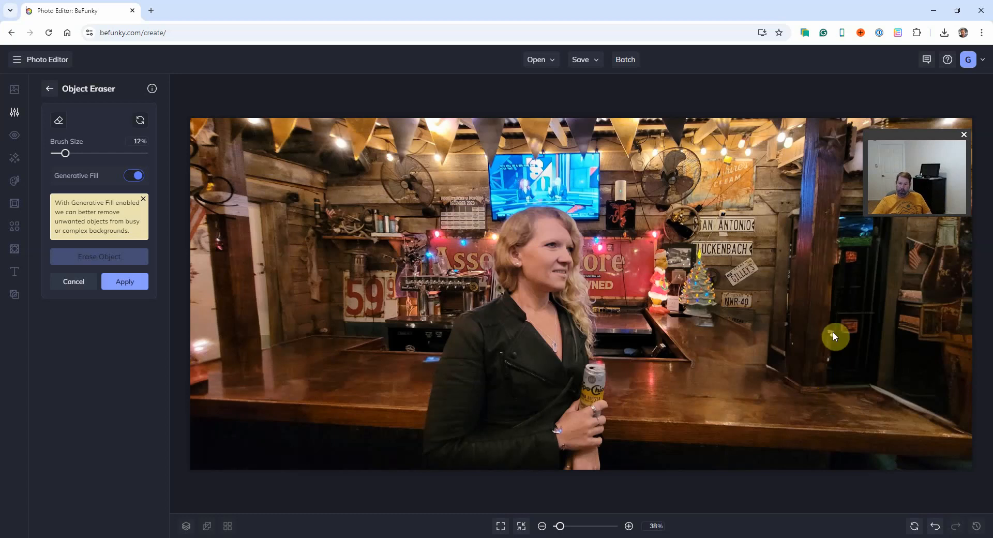
- Paint over the small remnant along the wooden post's right edge, just above the bar, with the 12% brush
drag(833, 331, 835, 341)
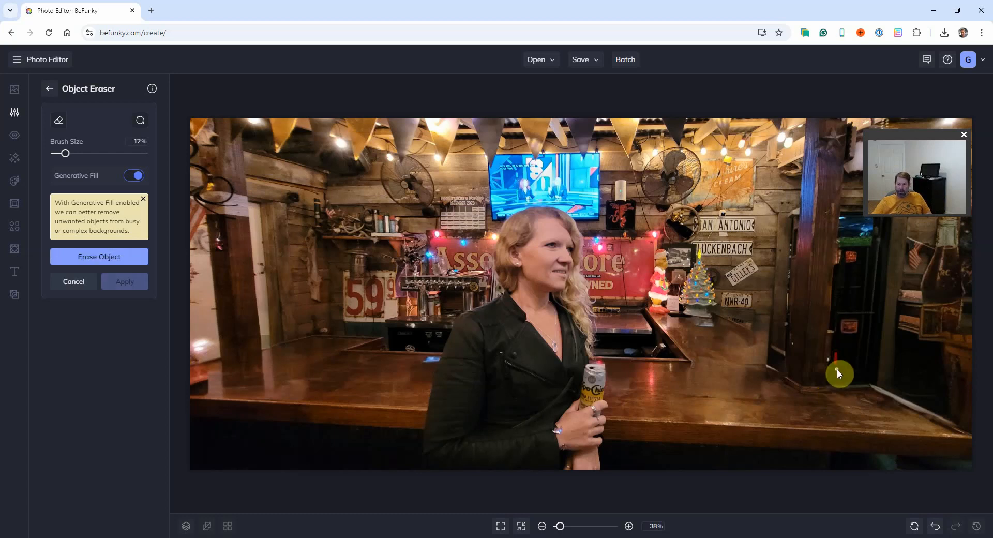